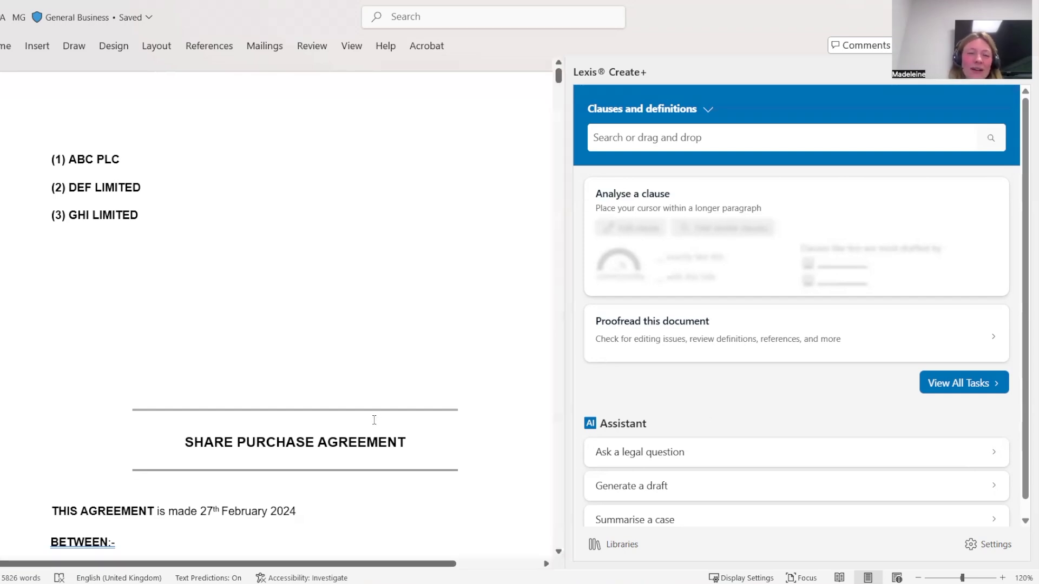
Step: Select the text of the "Accounts" definition in clause 1.1 and find similar clauses for it
scroll(374, 420, "down", 5)
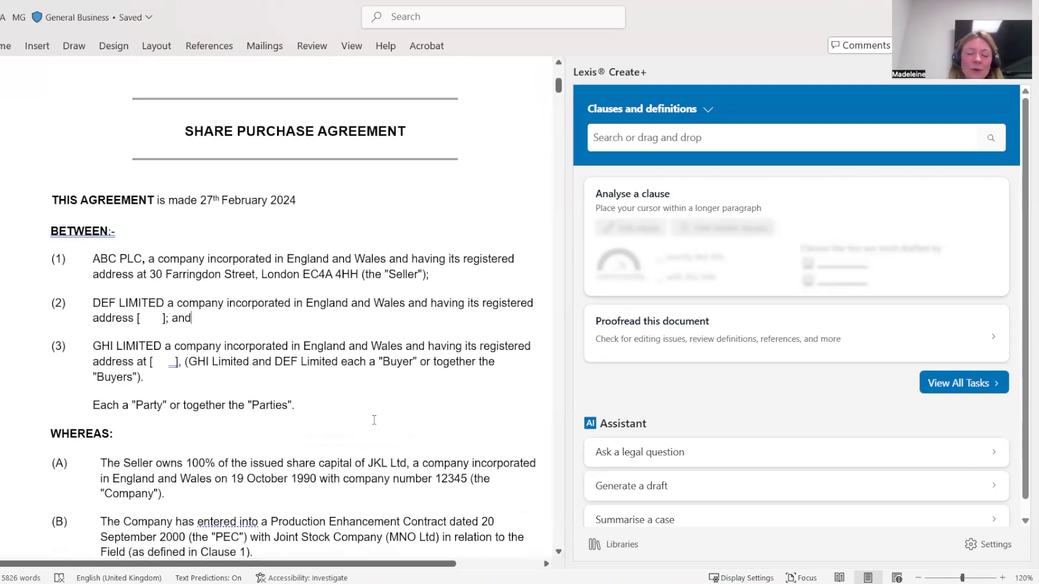
scroll(374, 420, "down", 2)
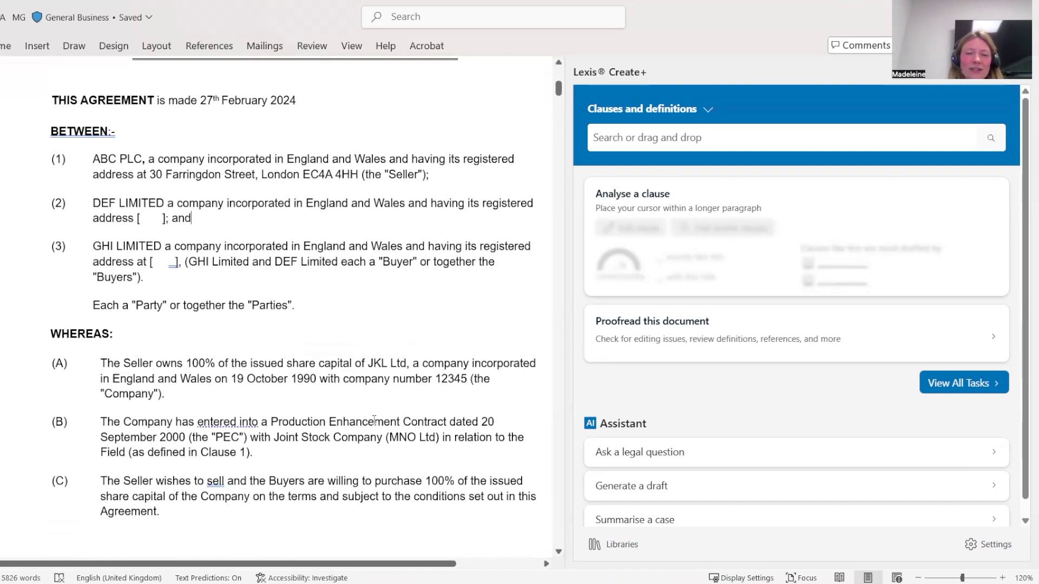
scroll(374, 420, "down", 1)
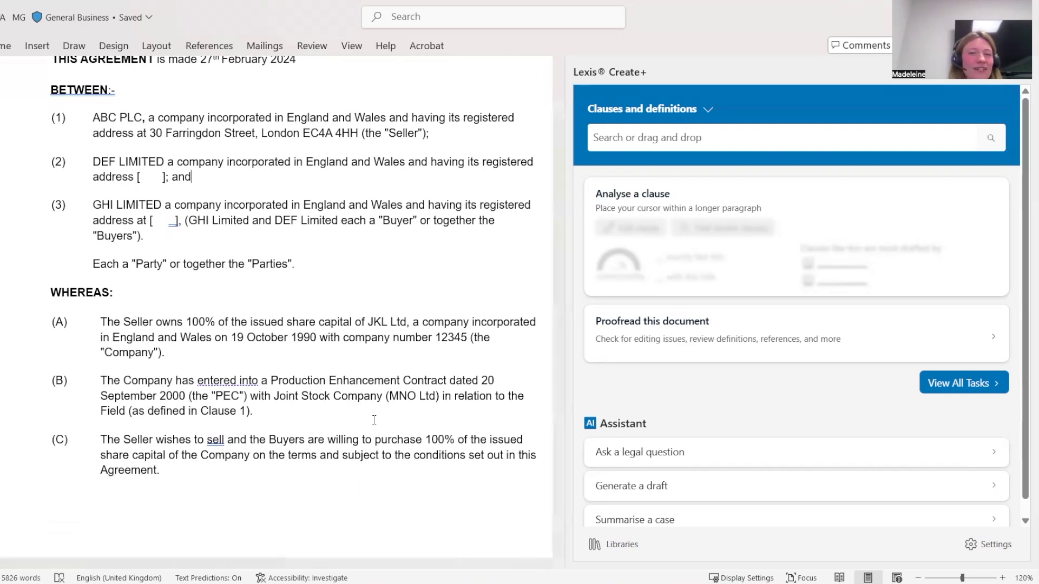
scroll(374, 420, "down", 2)
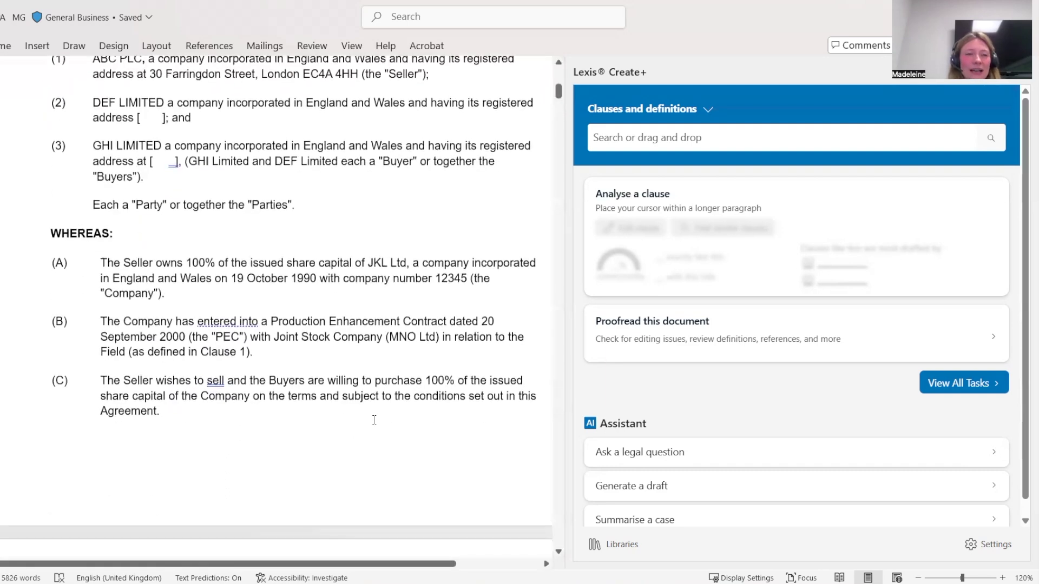
scroll(374, 420, "down", 5)
scroll(374, 420, "down", 4)
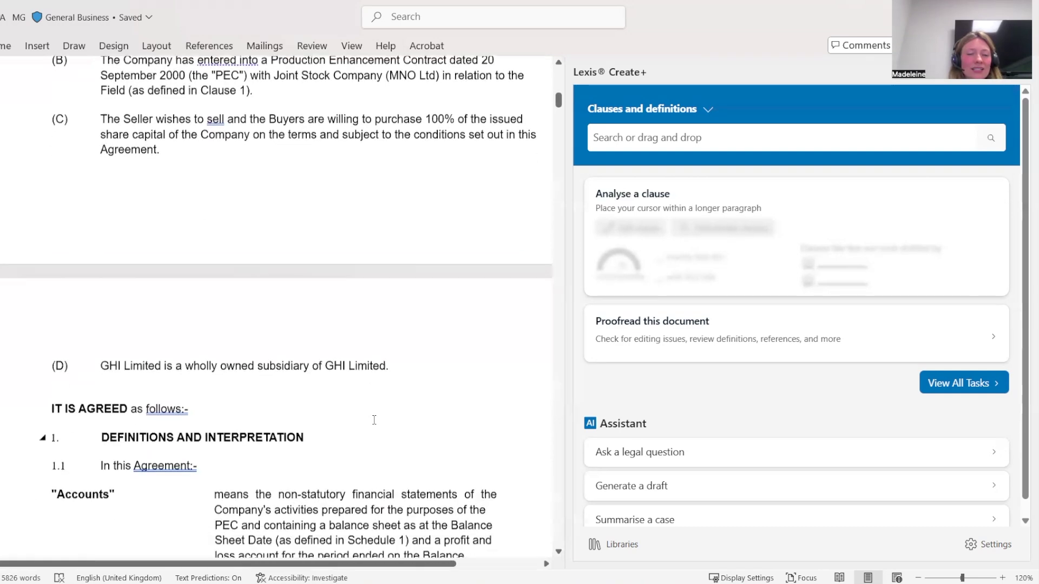
scroll(374, 420, "down", 1)
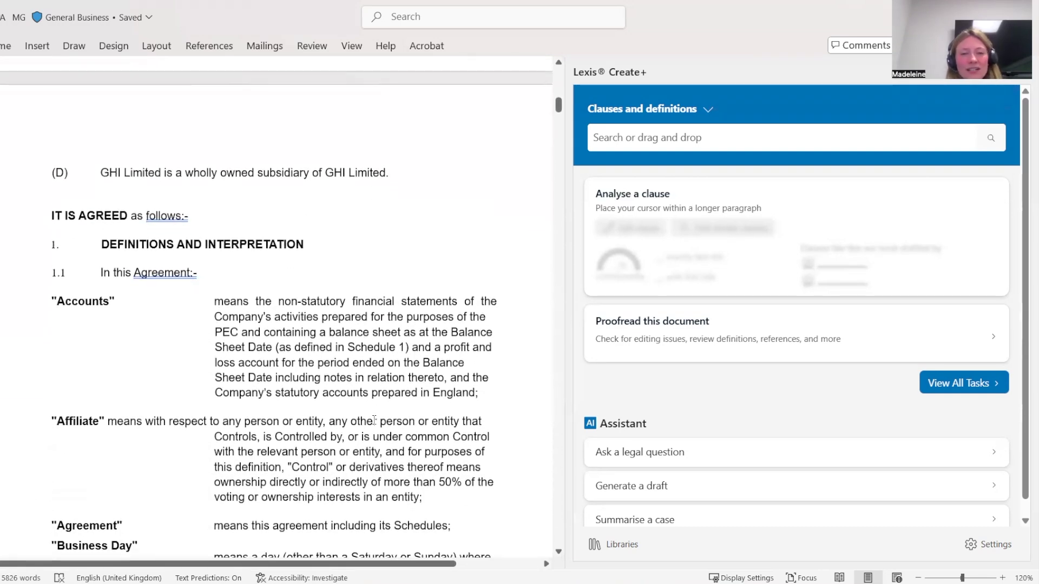
left_click_drag(475, 393, 226, 303)
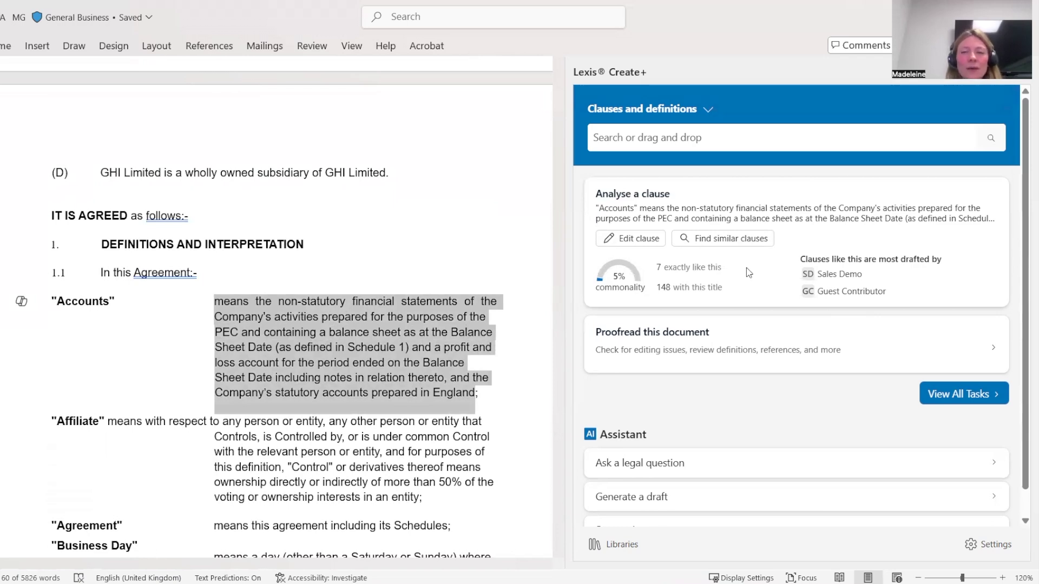
mouse_move(828, 279)
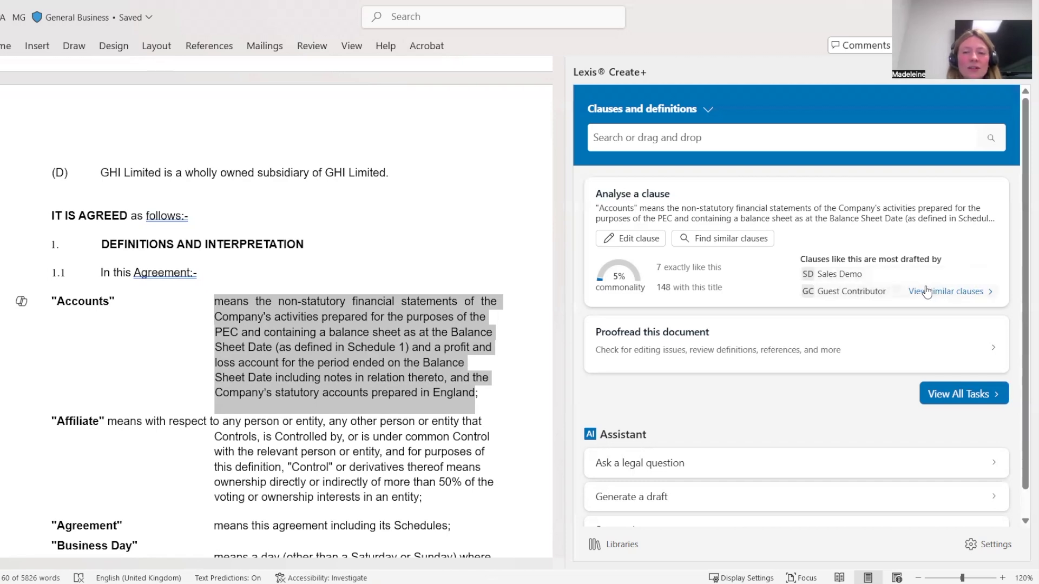
left_click(709, 239)
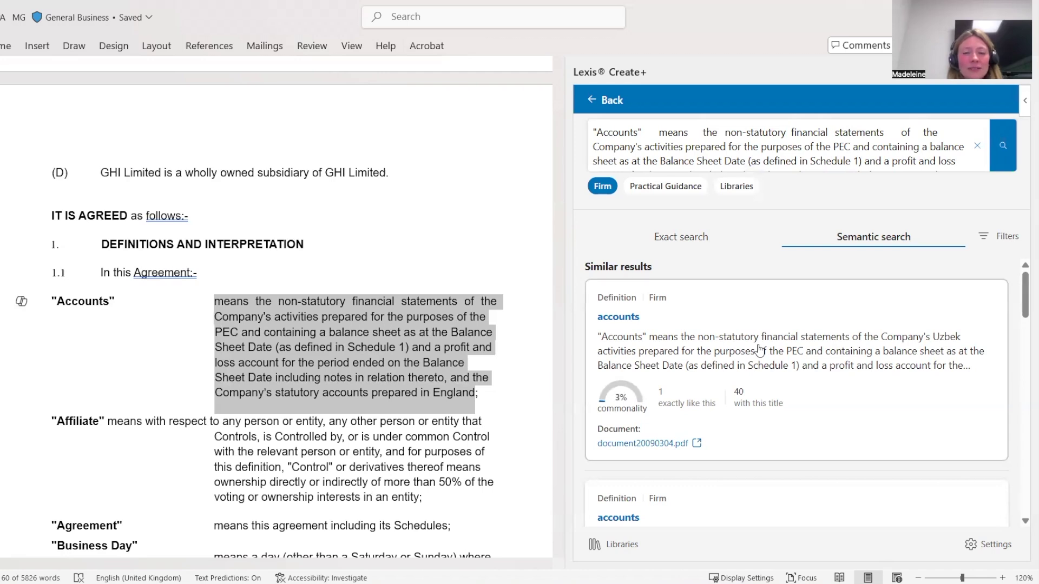
Step: Browse the firm's similar "accounts" definitions and open the one from document20090304.pdf
scroll(759, 350, "down", 1)
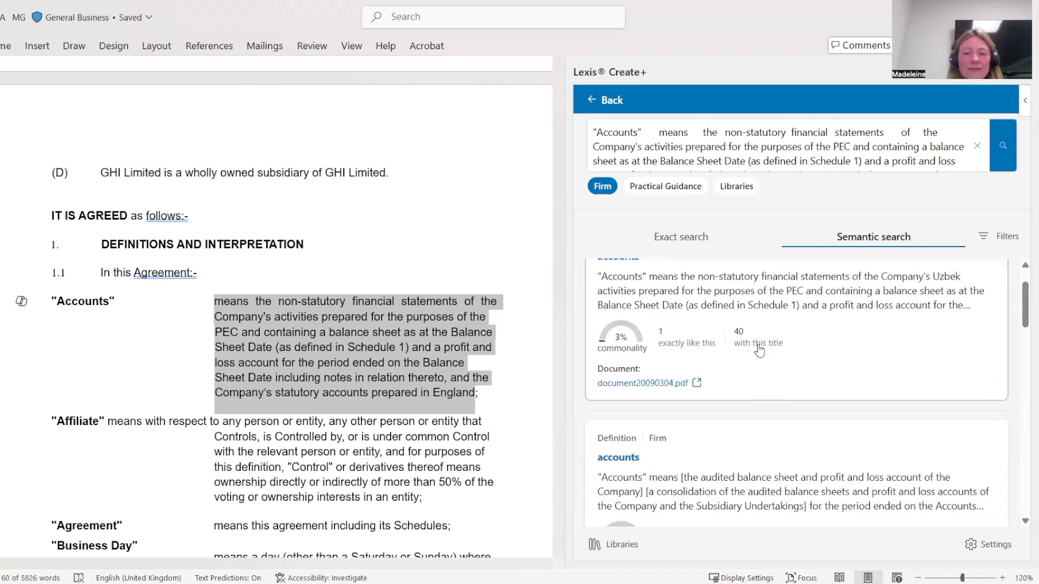
scroll(759, 351, "down", 2)
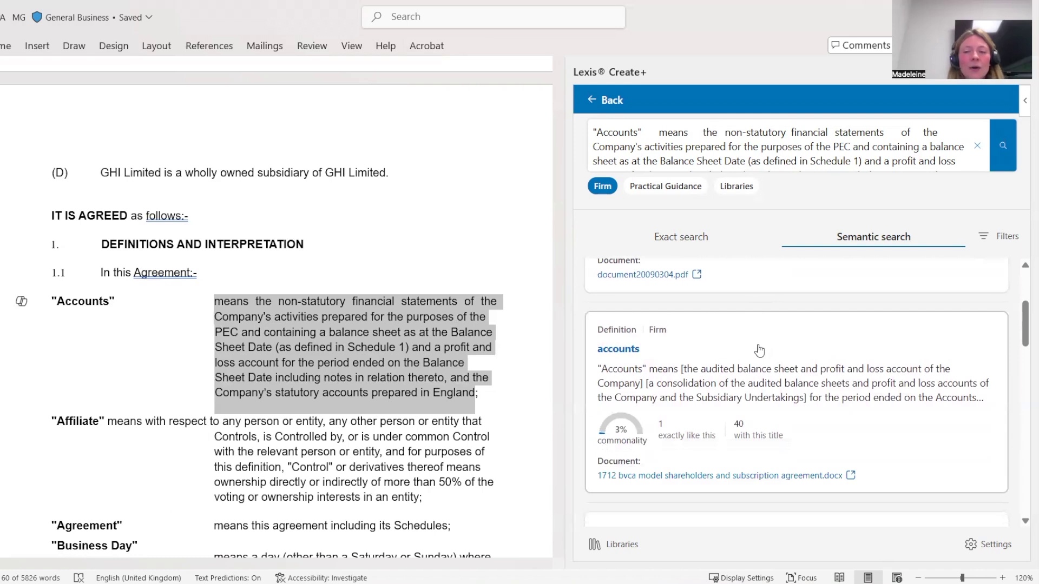
scroll(759, 351, "down", 1)
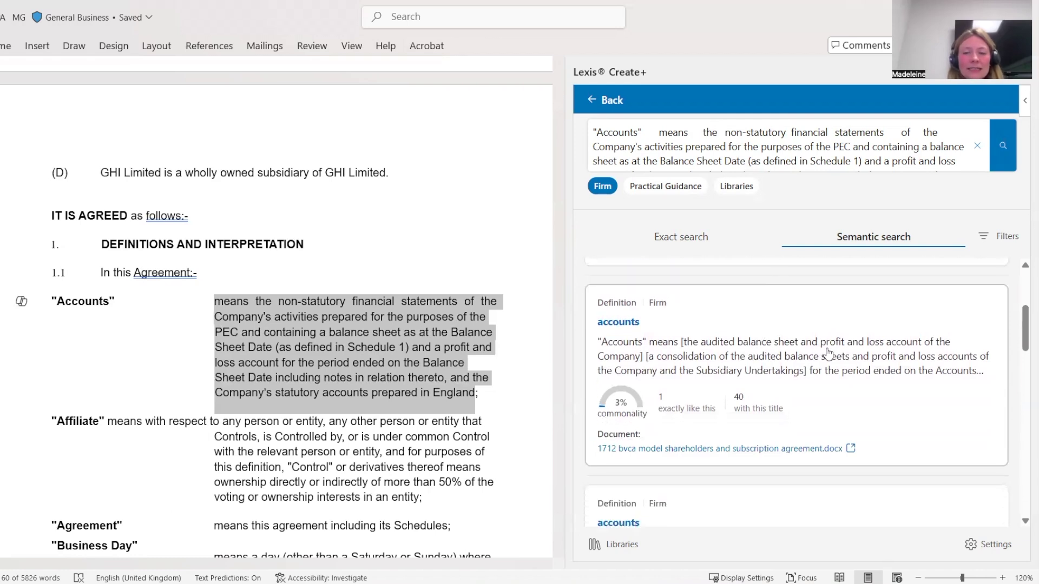
scroll(825, 350, "up", 3)
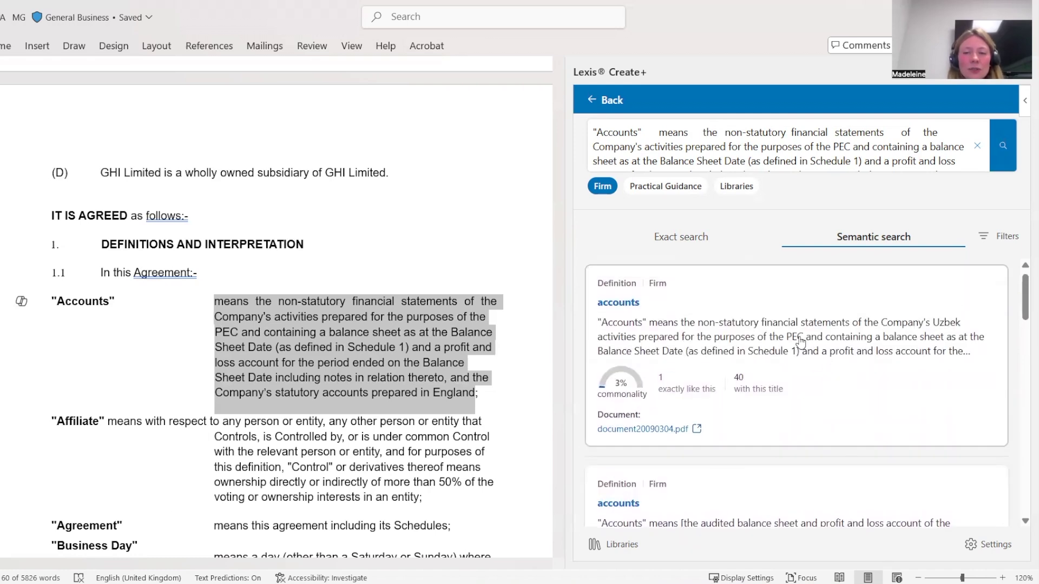
left_click(796, 339)
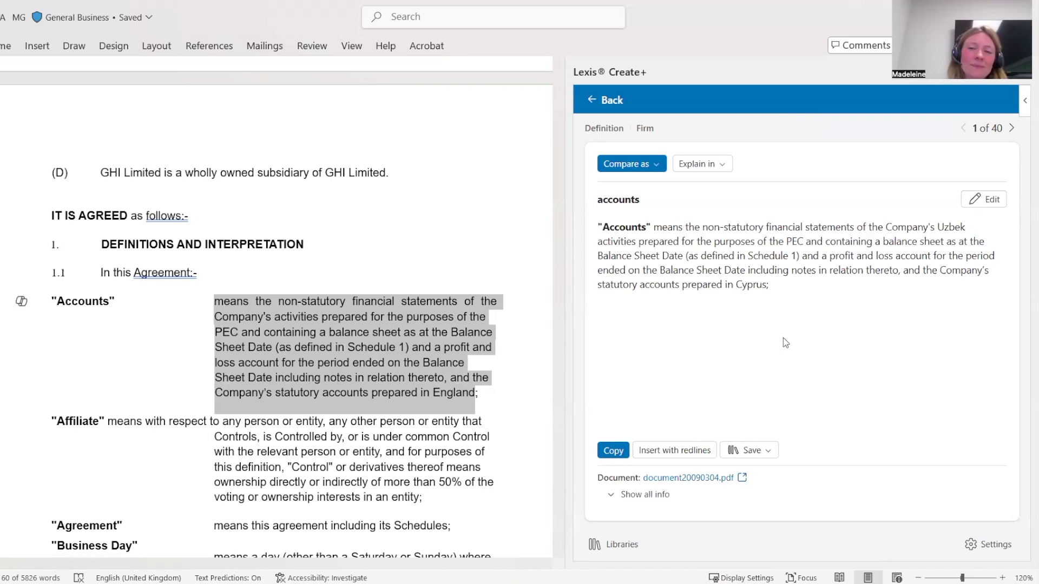
Step: Open the accounts definition from "1712 bvca model shareholders and subscription agreement.docx" and compare it with the selected text as a redline
left_click(594, 99)
scroll(725, 368, "down", 2)
left_click(746, 486)
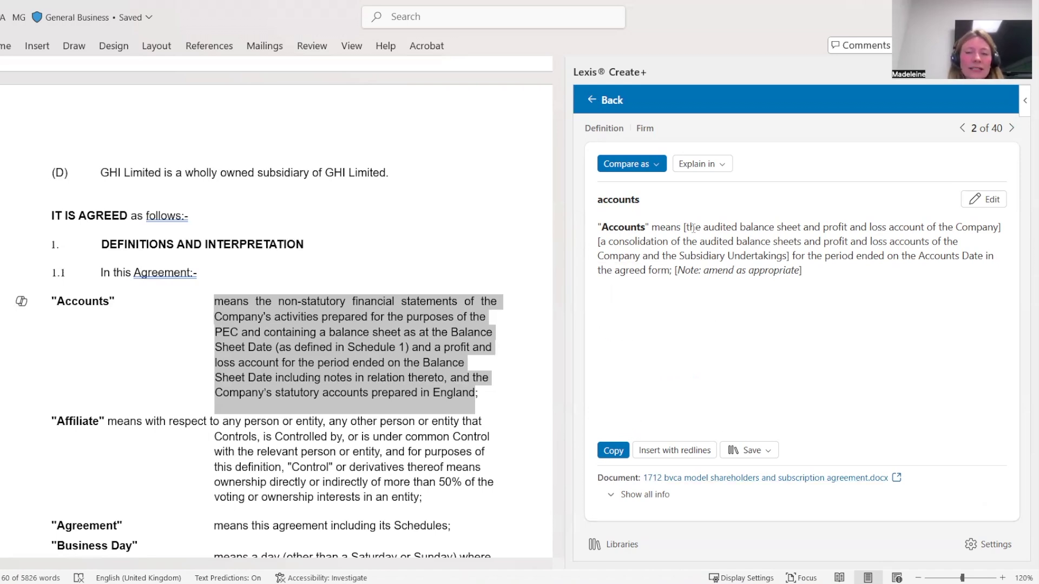
left_click(647, 167)
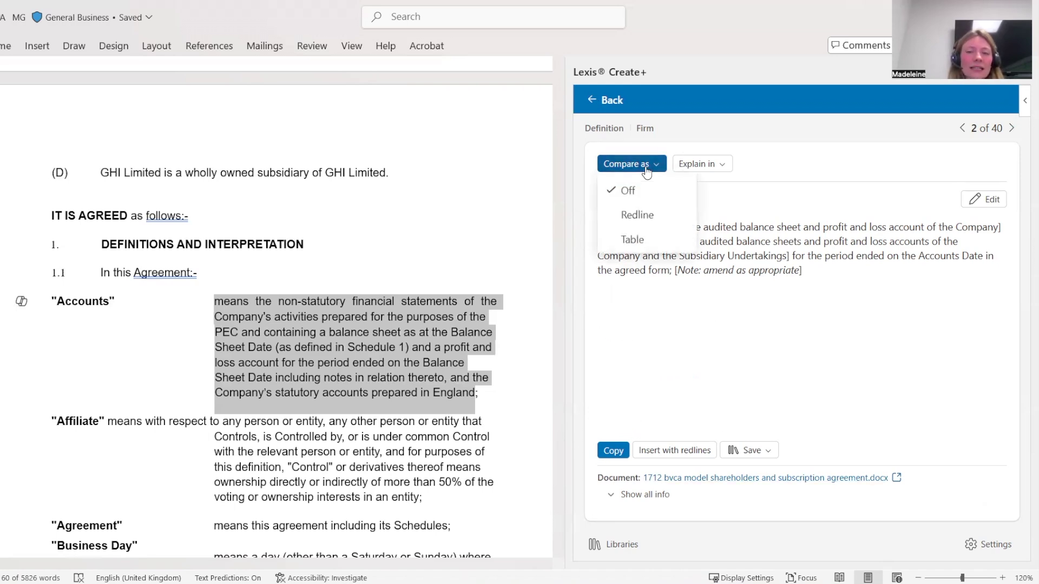
left_click(643, 214)
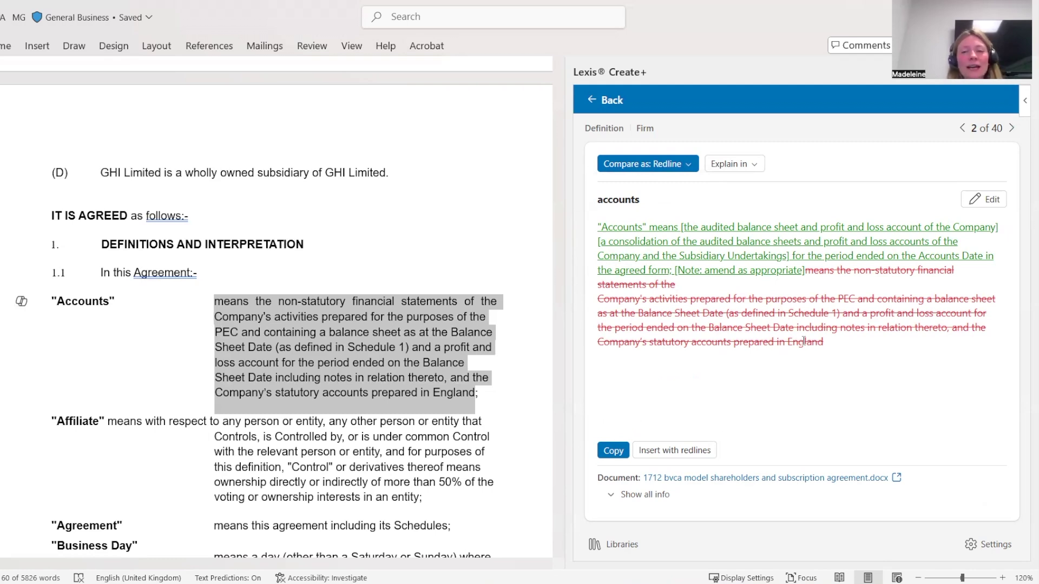
Step: Request a simple-language explanation of the found definition, and return to the definition itself
left_click(743, 165)
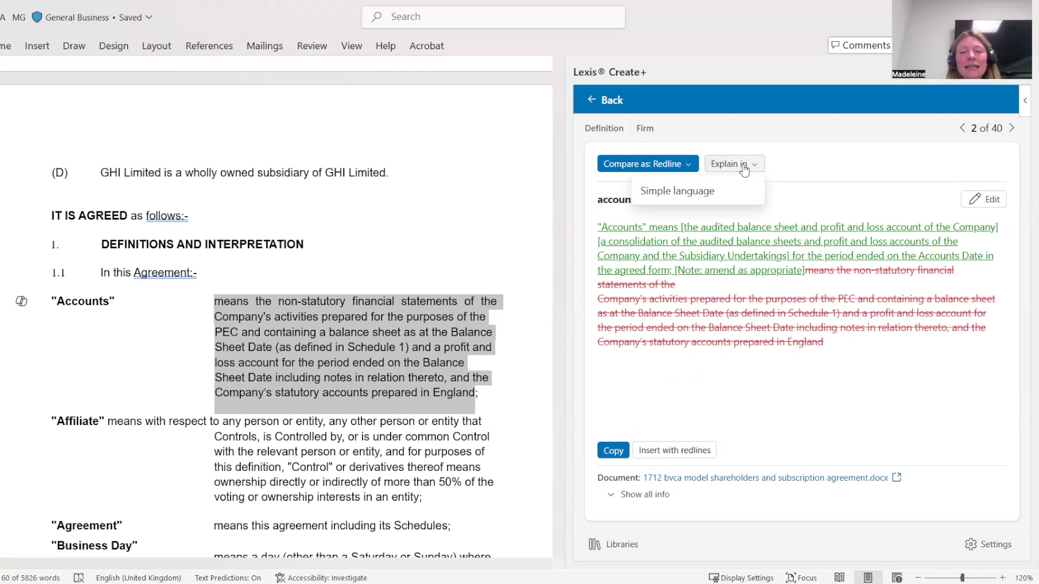
left_click(697, 191)
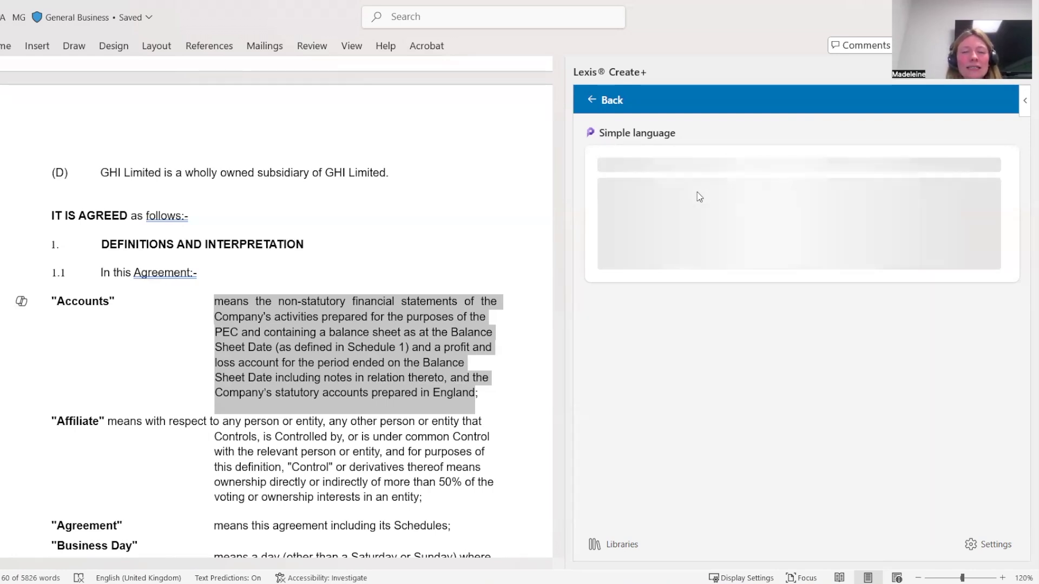
left_click(593, 102)
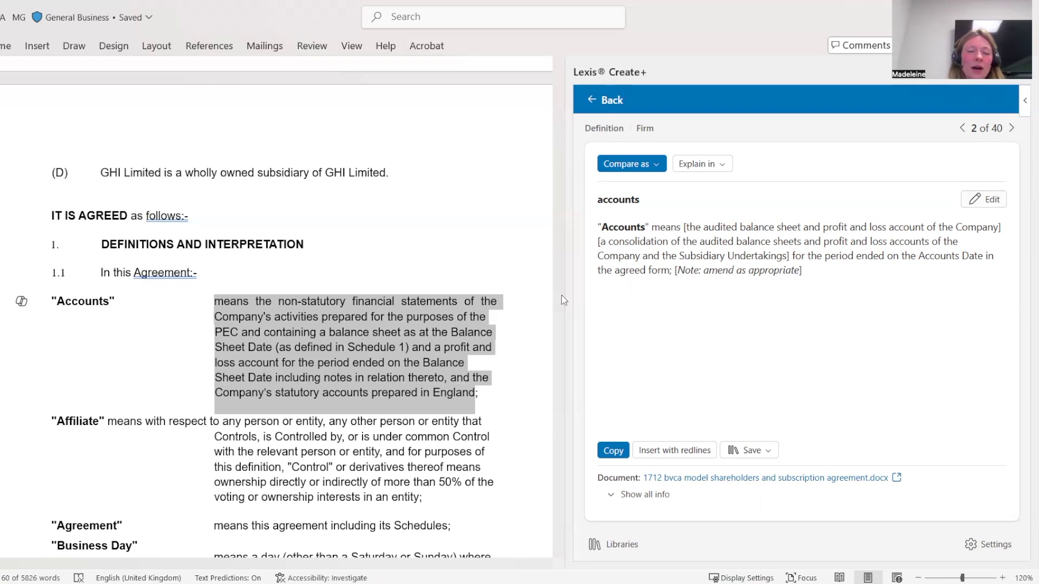
Step: Reselect the "Accounts" definition text in the agreement, and delete the leading term "Accounts" from the found definition in its editor
left_click(447, 366)
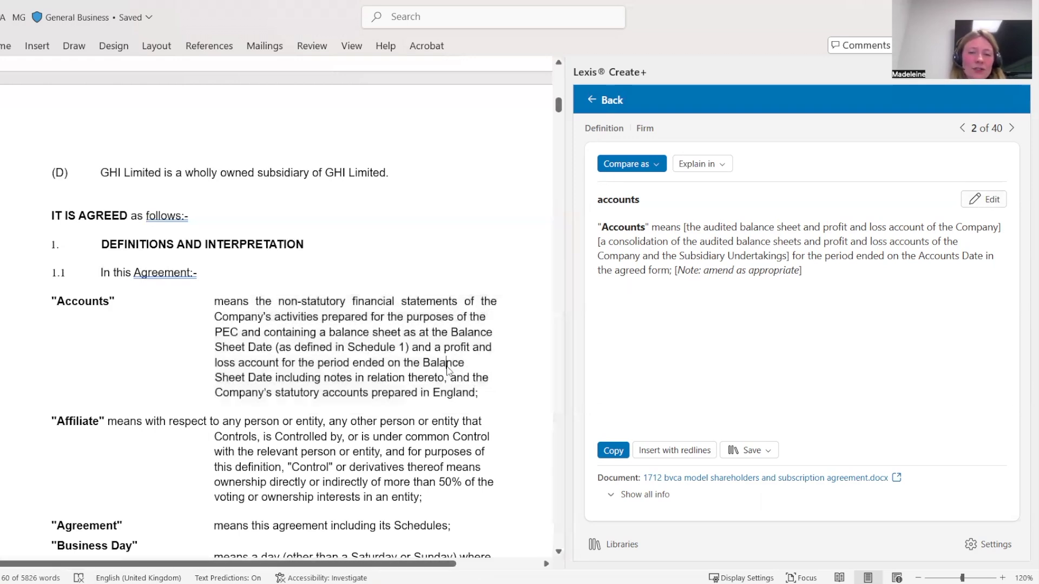
left_click_drag(474, 393, 234, 302)
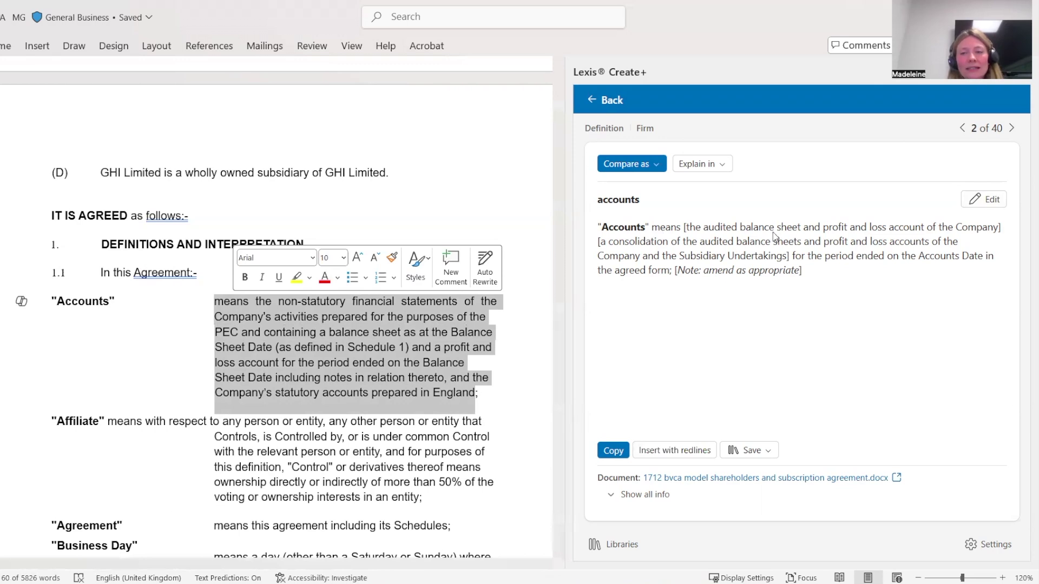
left_click(992, 201)
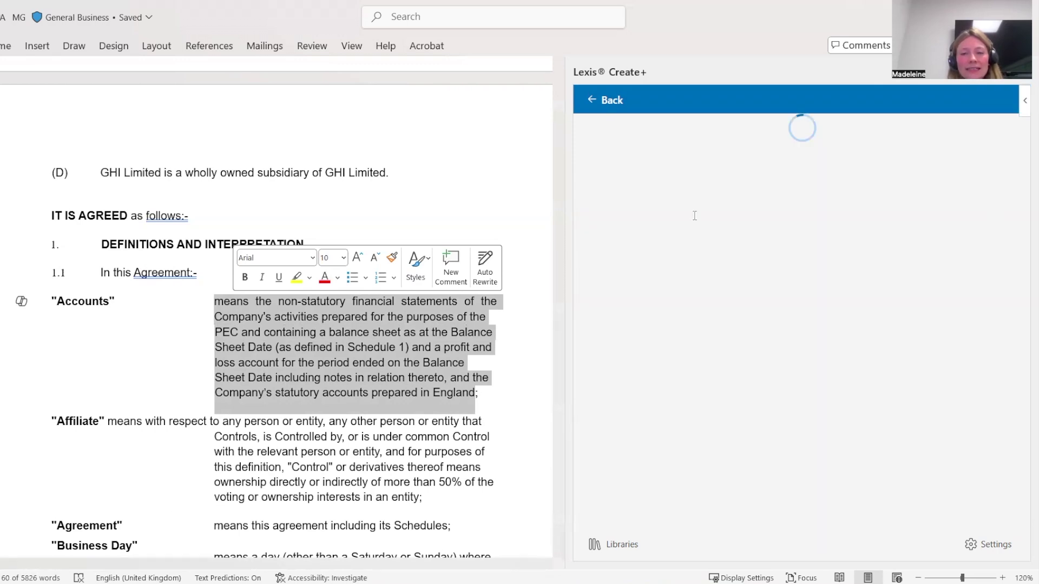
left_click_drag(659, 225, 600, 228)
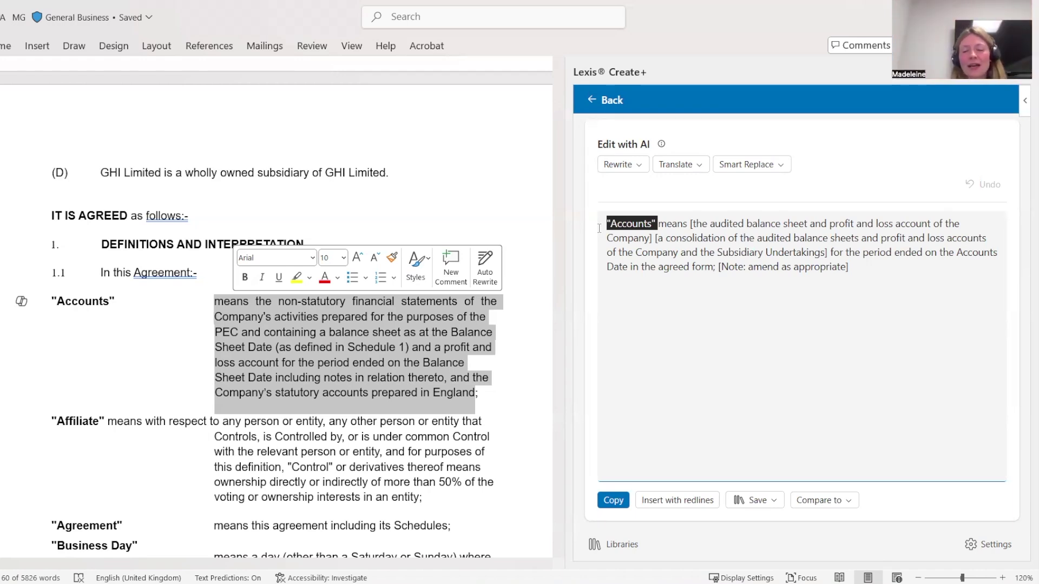
key("Delete")
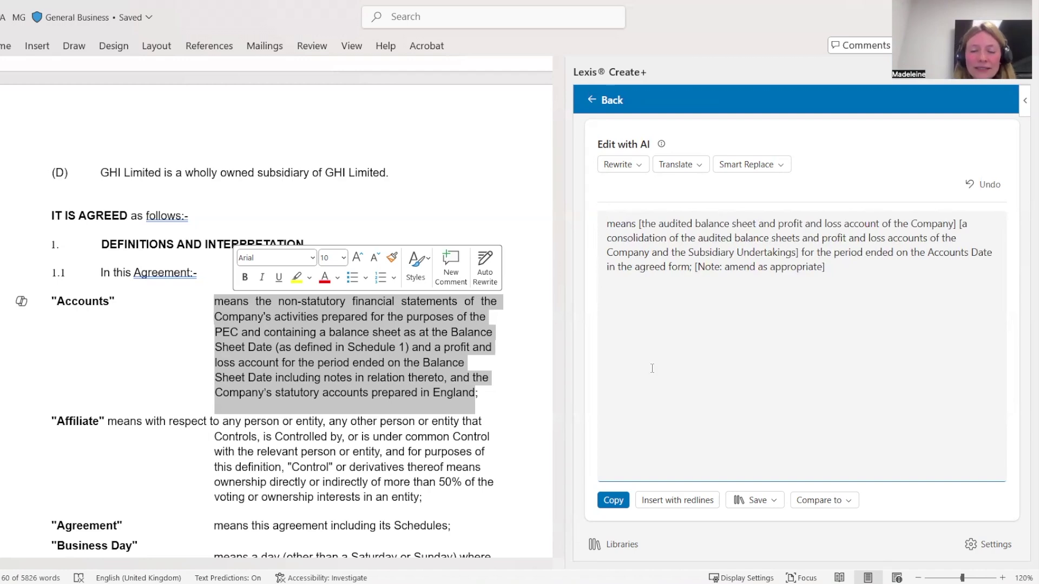
Step: Save the edited definition to the Private Library
left_click(774, 502)
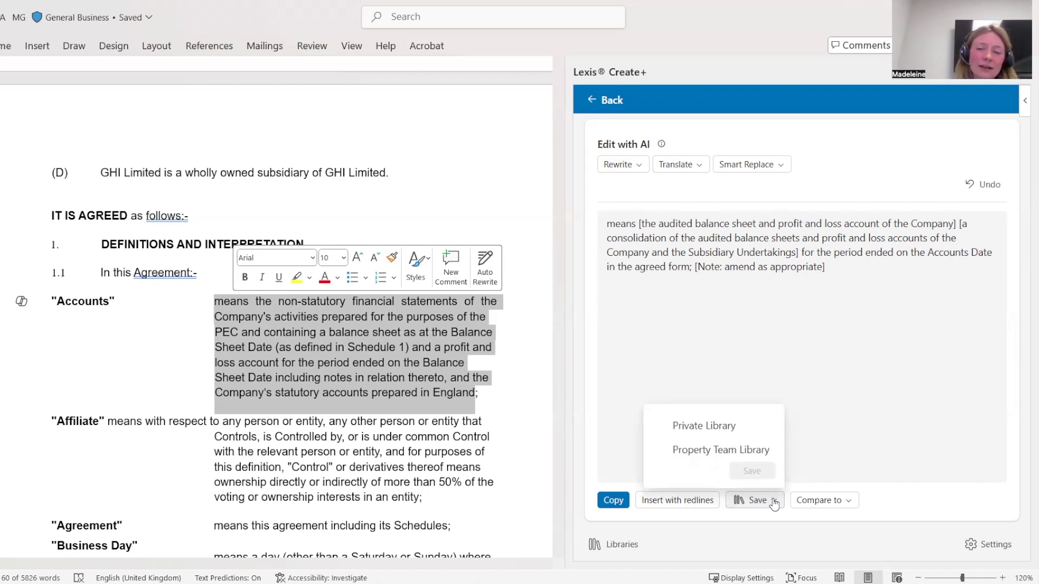
left_click(700, 428)
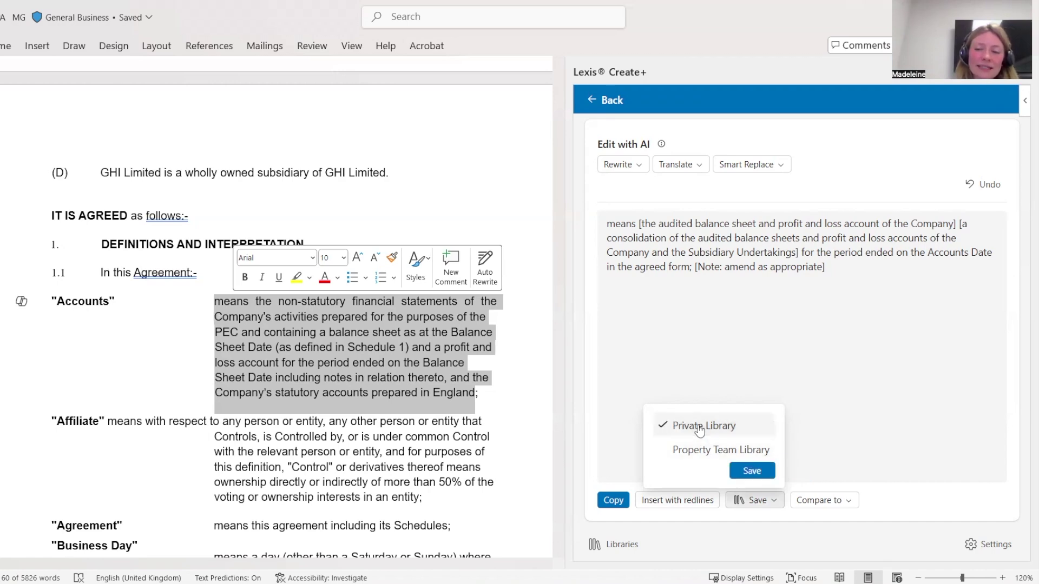
left_click(752, 471)
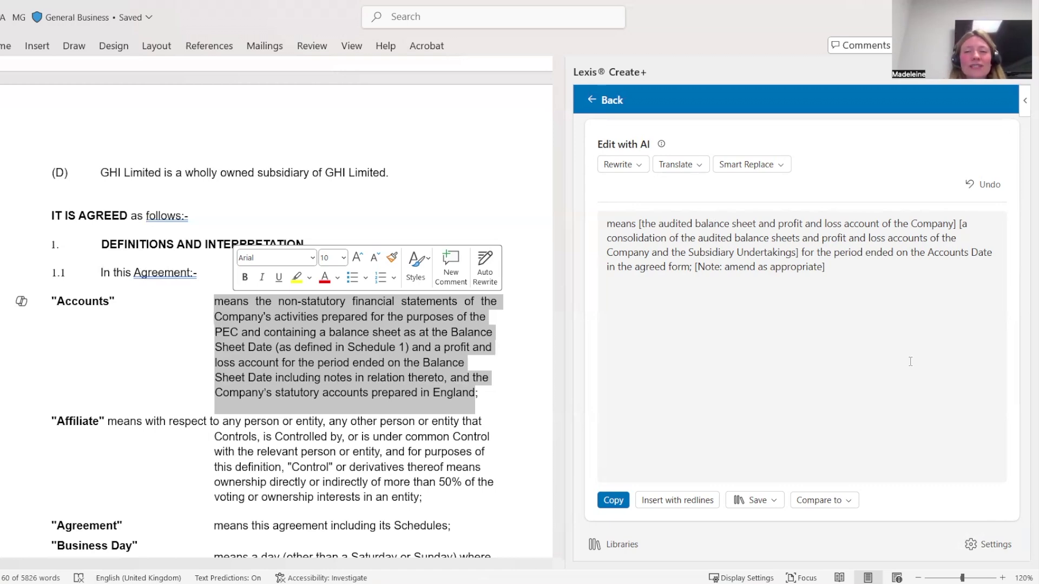
Step: Translate the edited definition into French
left_click(694, 170)
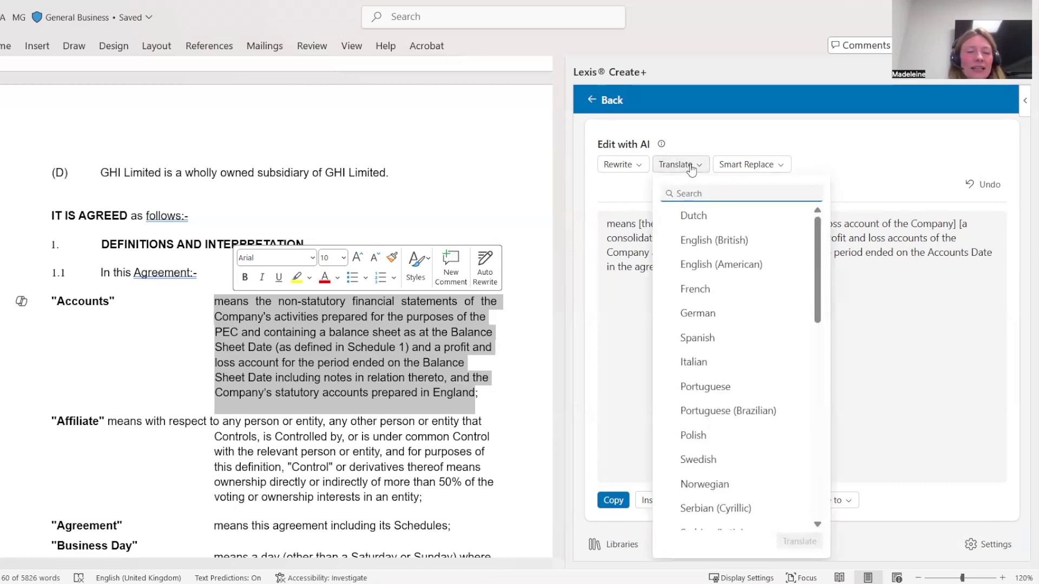
left_click(712, 288)
left_click(785, 541)
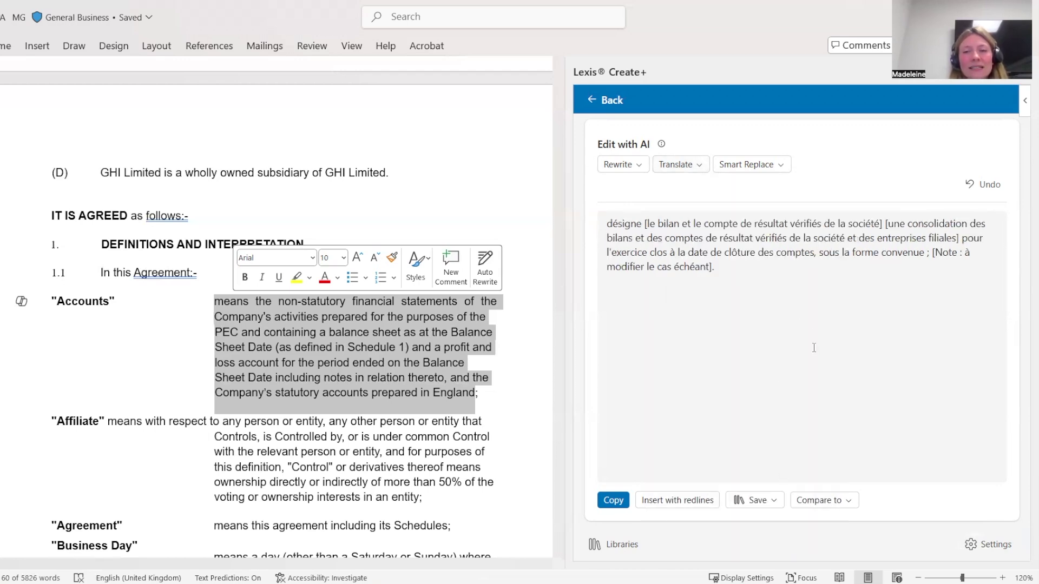
Step: Translate the French definition back into British English
left_click(693, 166)
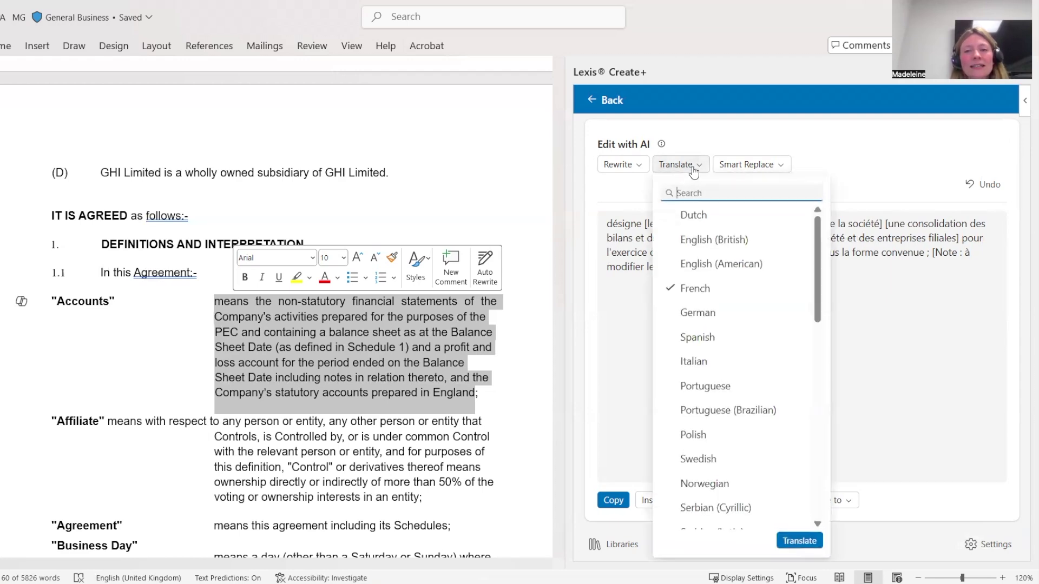
left_click(693, 243)
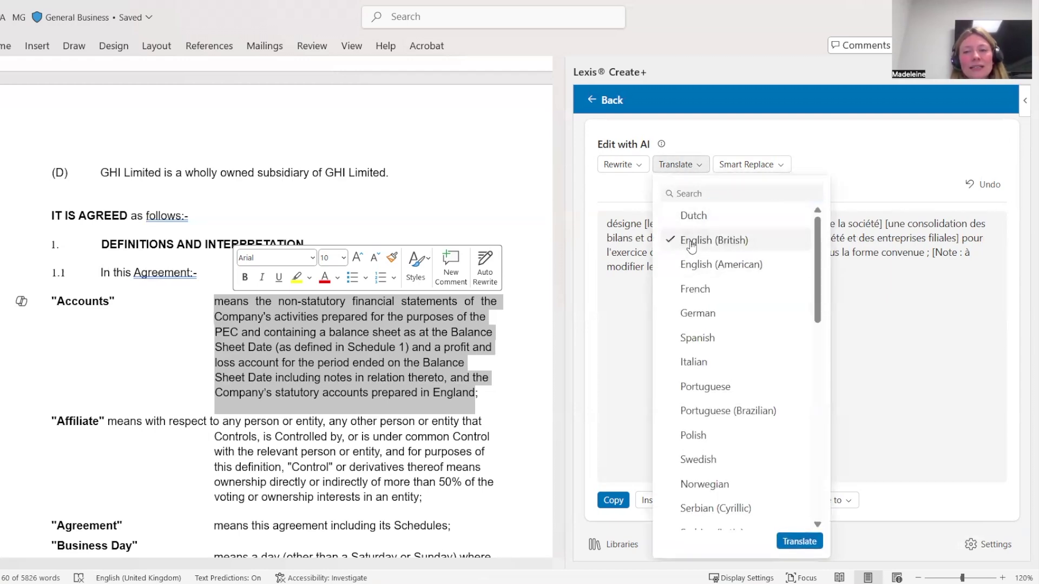
left_click(785, 546)
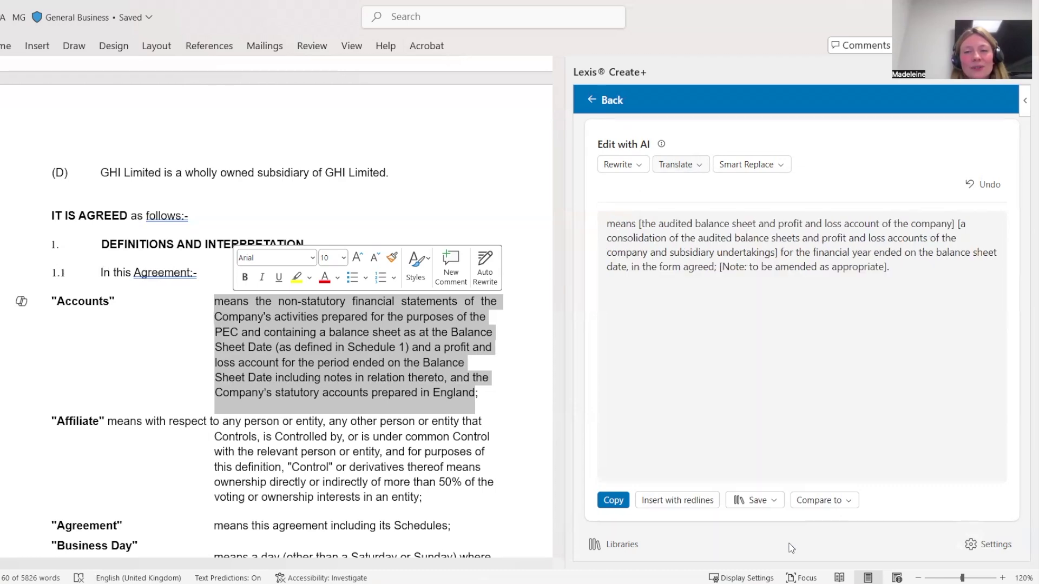
Step: Rewrite the definition with the AI instruction "Make it shorter"
left_click(636, 168)
type("Make it shorter")
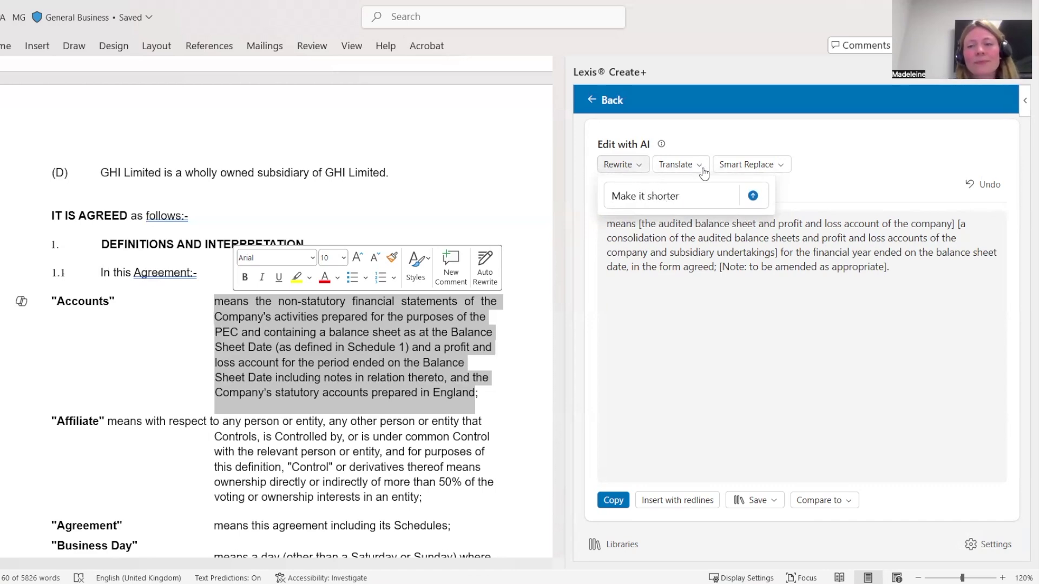
left_click(753, 196)
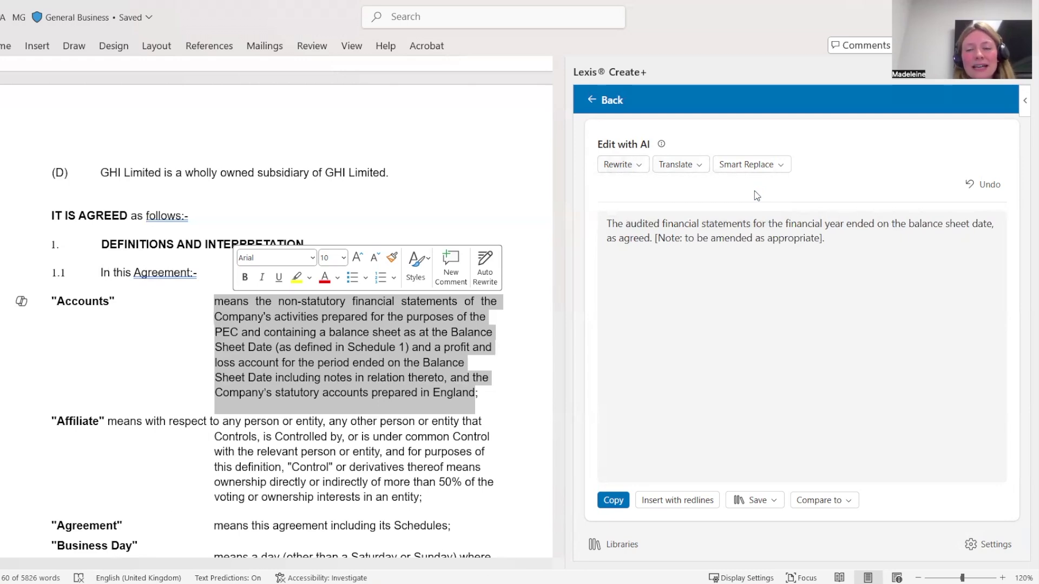
Step: Leave the AI editor and the search results and return to the Lexis Create+ start page
left_click(591, 102)
left_click(591, 101)
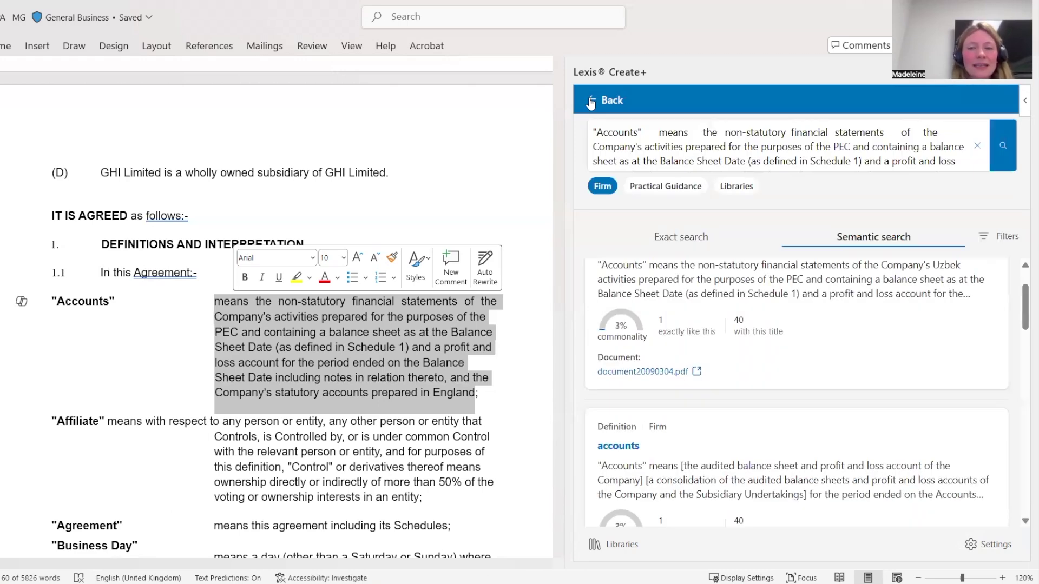
left_click(591, 102)
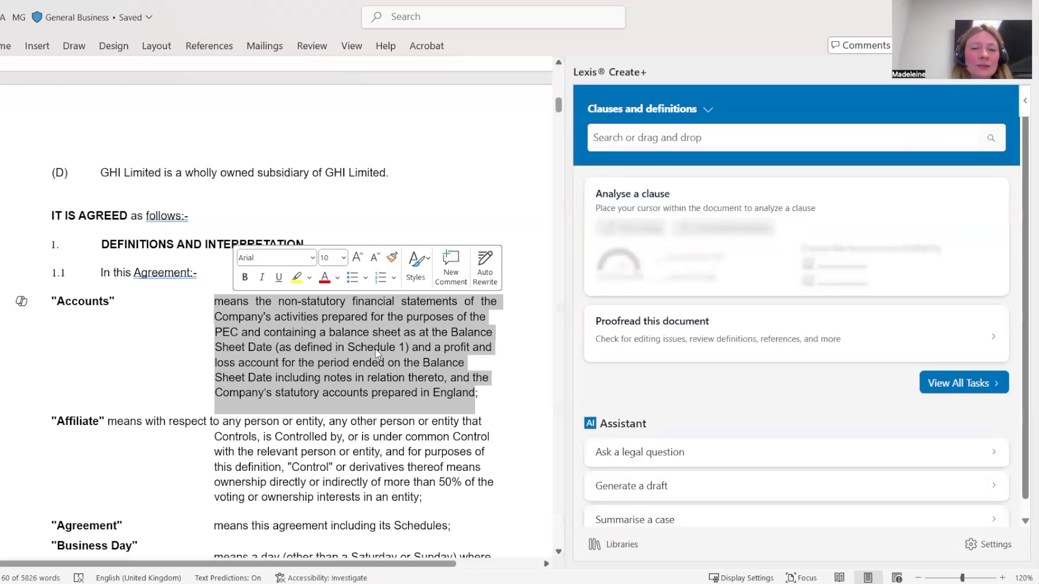
Step: Delete the text of the "Warranties" definition in the agreement and accept the tracked deletion
left_click(365, 453)
scroll(365, 453, "down", 5)
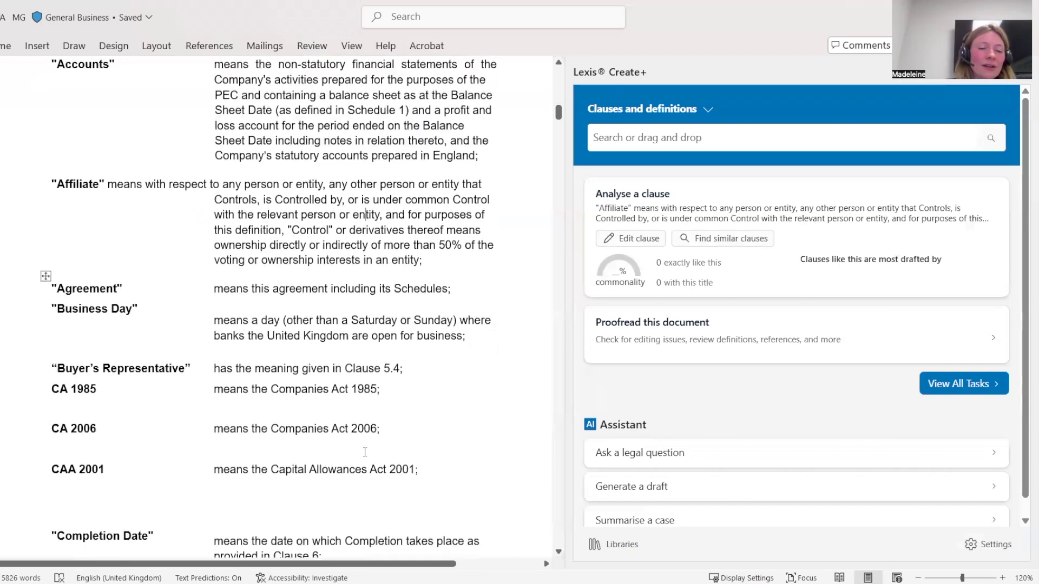
scroll(365, 452, "down", 4)
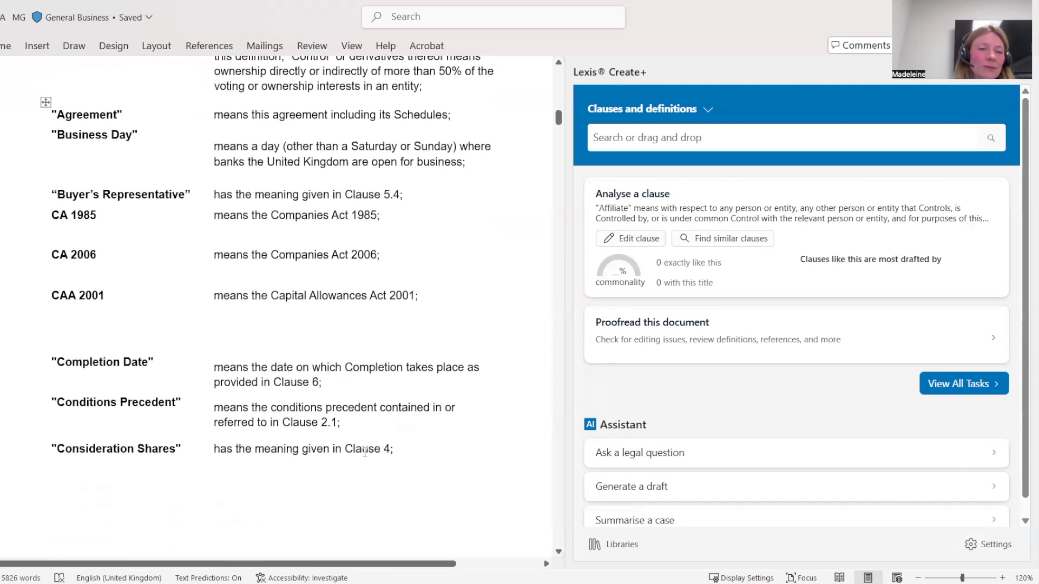
scroll(365, 452, "down", 6)
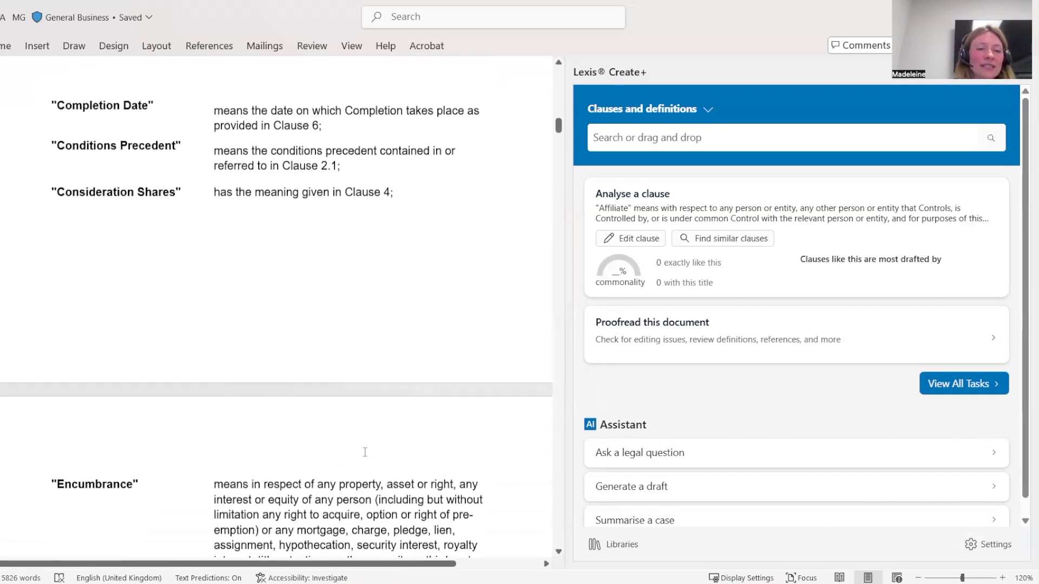
scroll(366, 453, "down", 5)
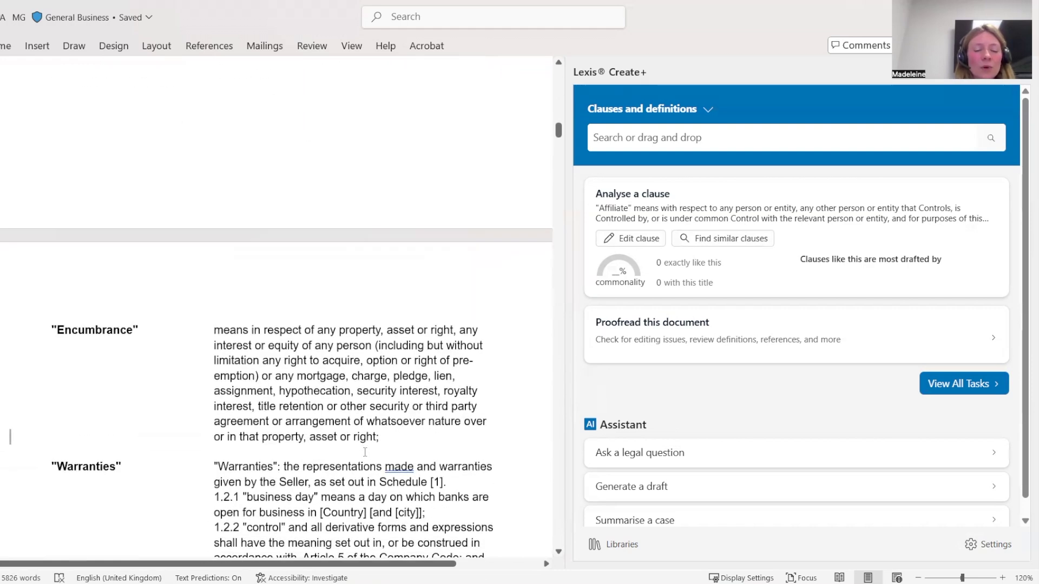
scroll(365, 453, "down", 2)
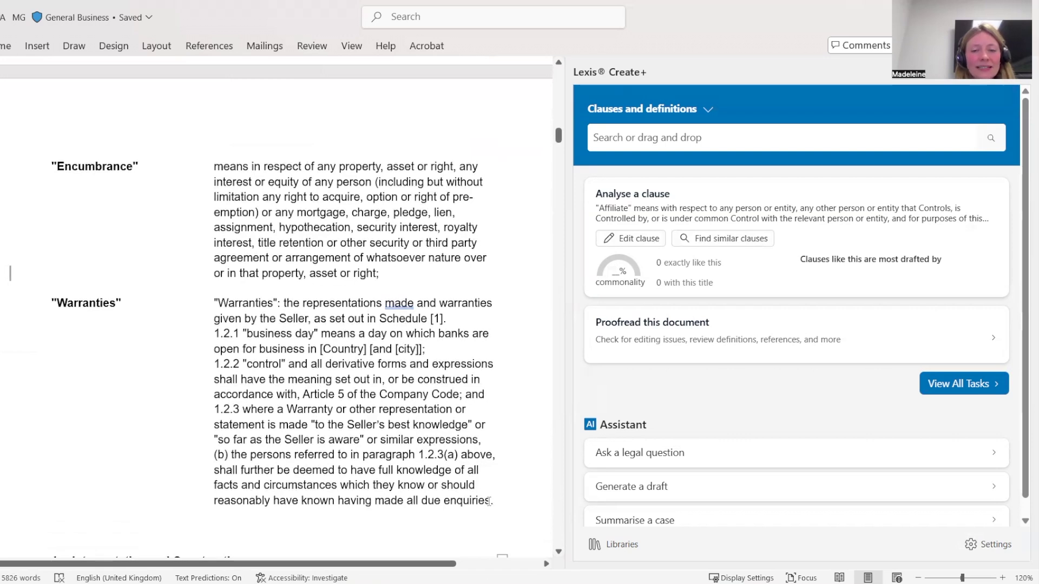
left_click_drag(490, 502, 224, 304)
key("Delete")
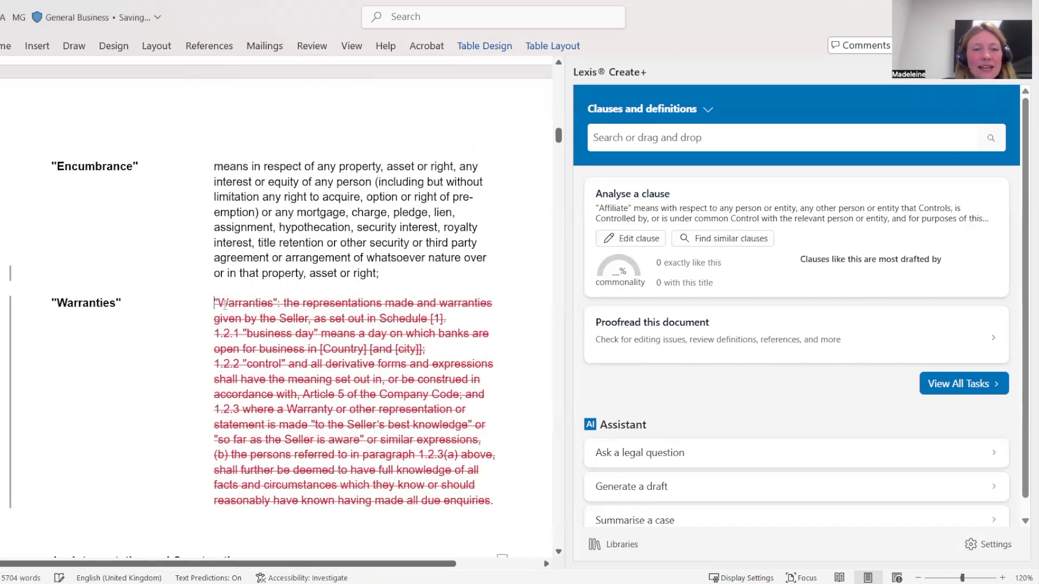
right_click(275, 331)
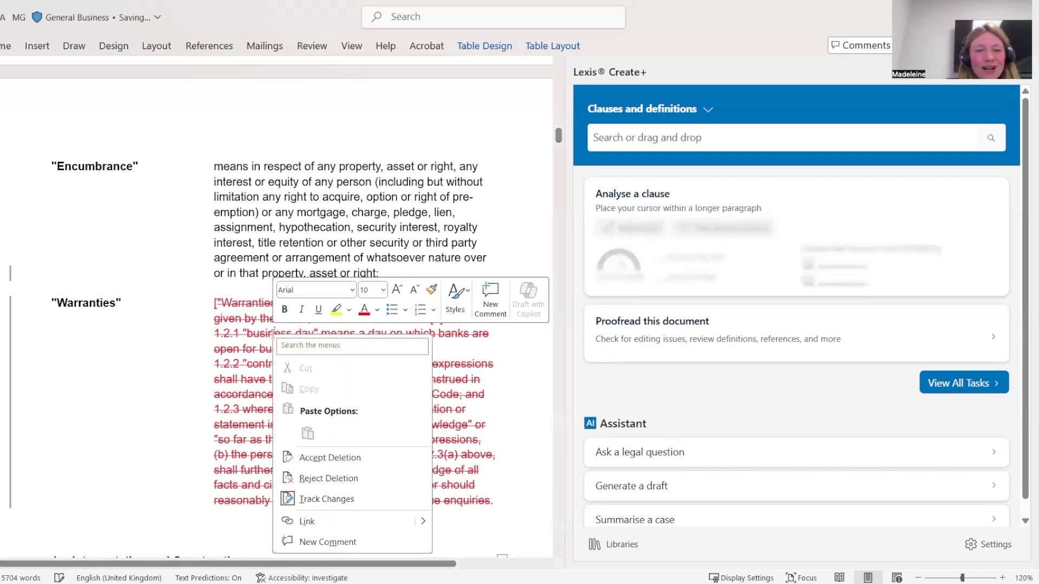
left_click(319, 458)
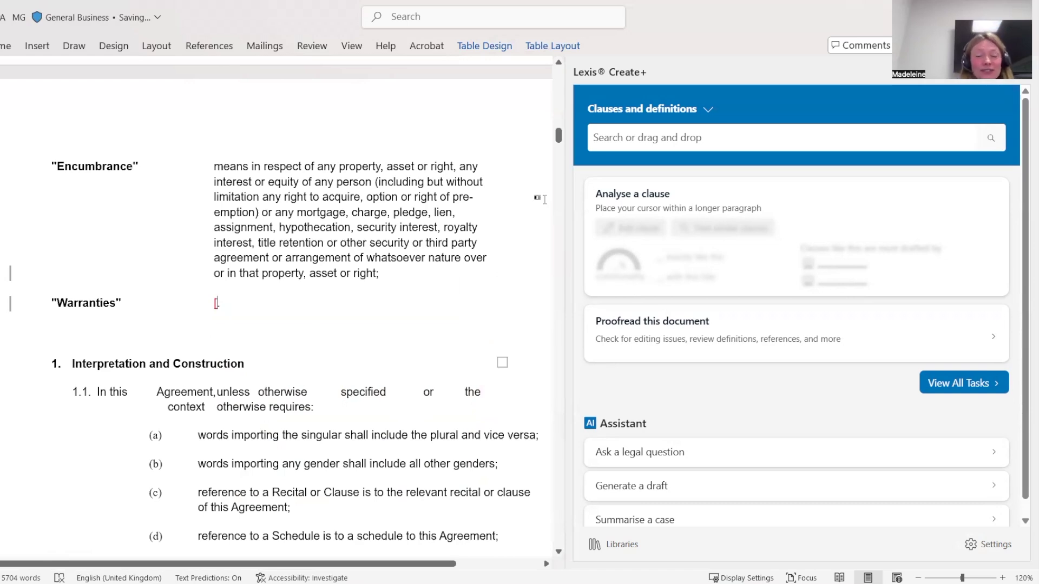
Step: Search clauses and definitions for "warranties" and view the available firm filters without applying any
left_click(615, 138)
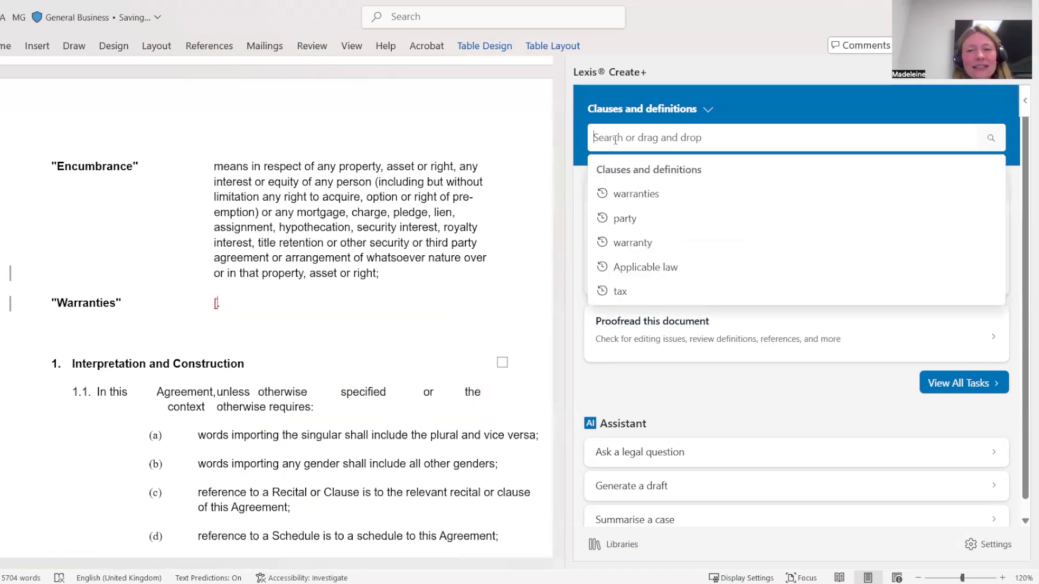
left_click(620, 192)
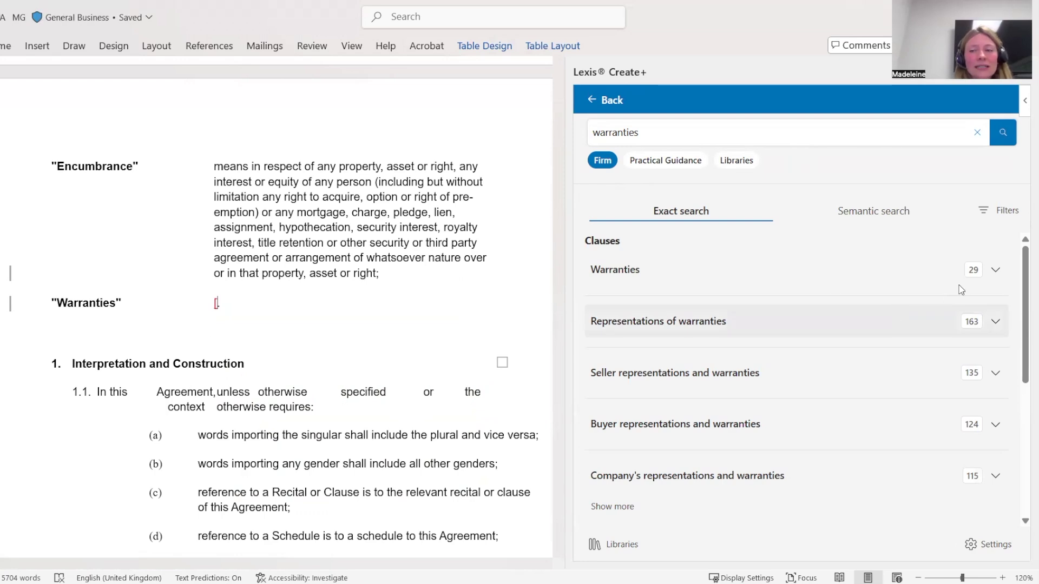
left_click(989, 217)
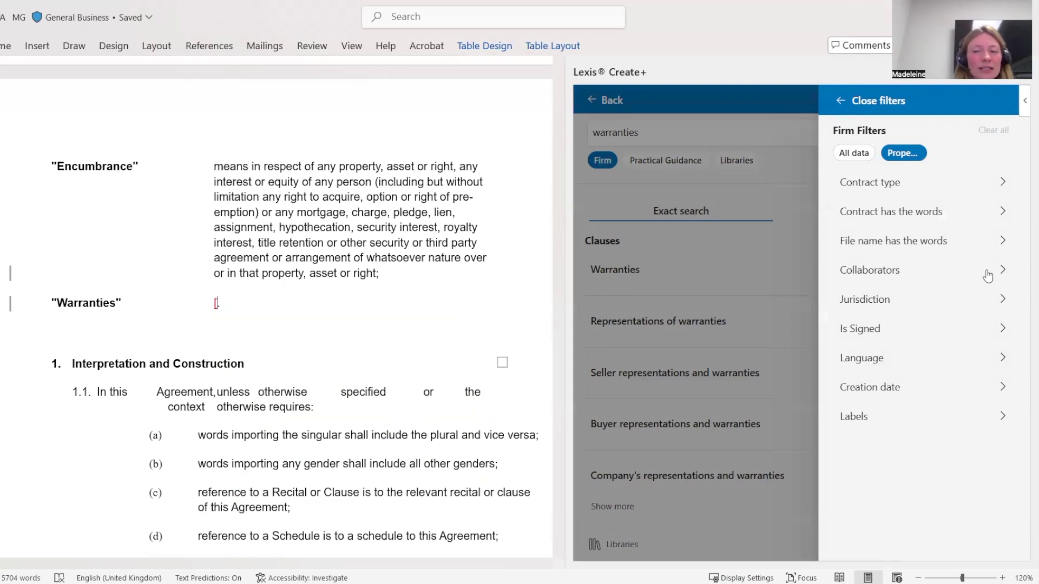
left_click(840, 103)
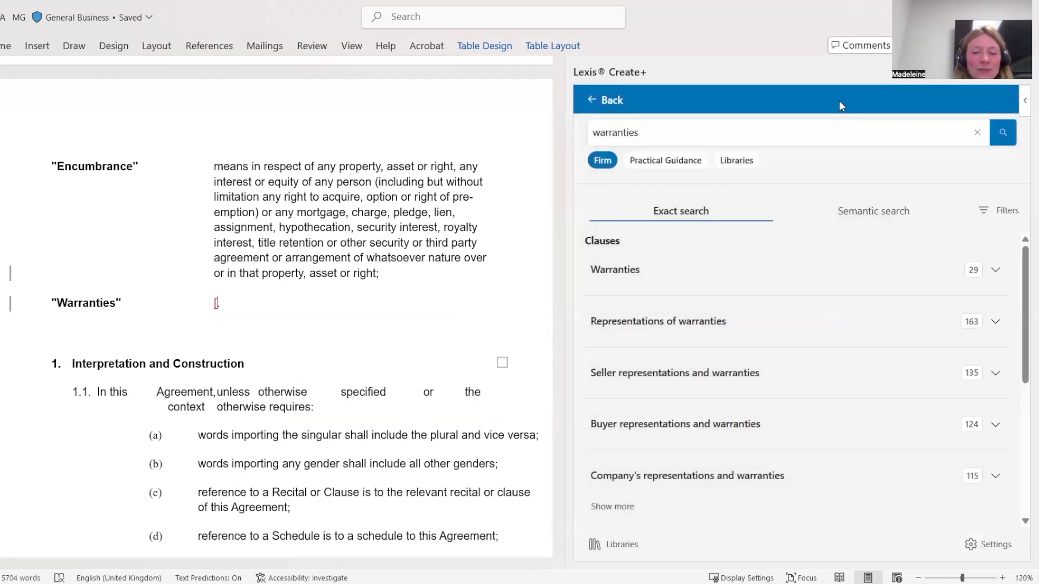
Step: Expand the "Warranties" group under Definitions and open the definition from pacificcoast_share_purchase_agreement2b.docx
scroll(897, 431, "down", 3)
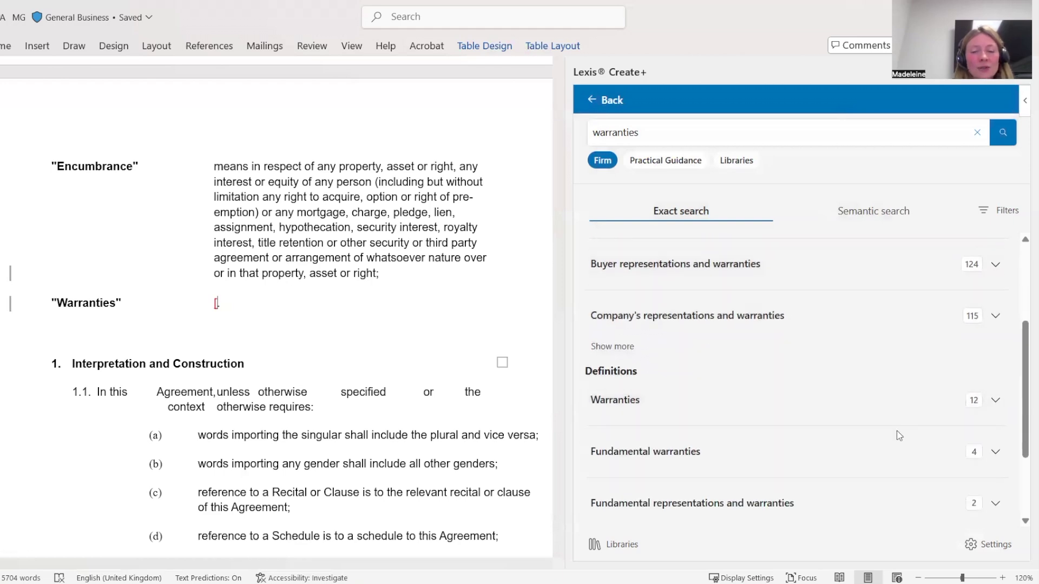
left_click(996, 402)
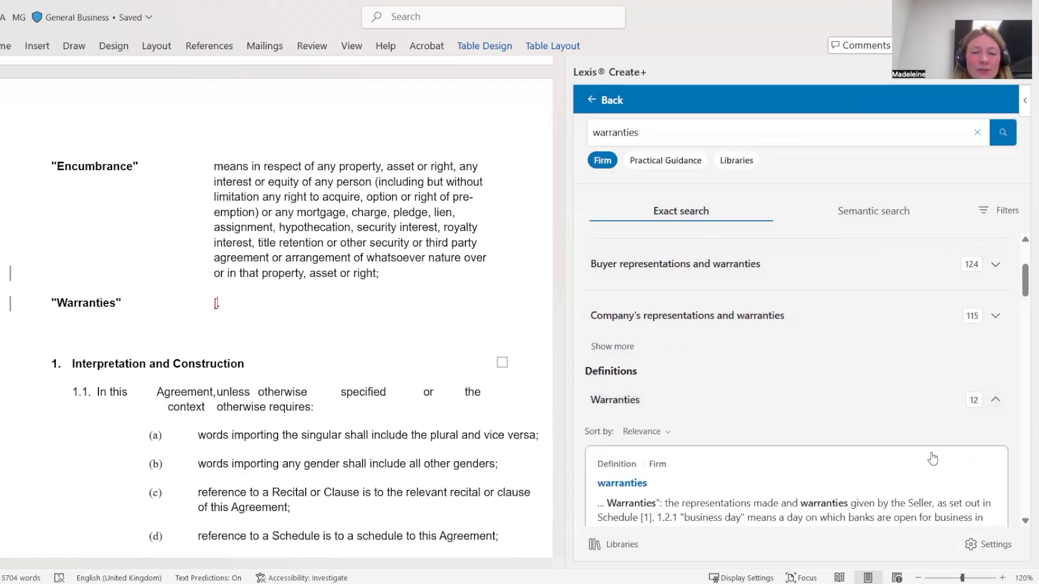
scroll(932, 459, "down", 5)
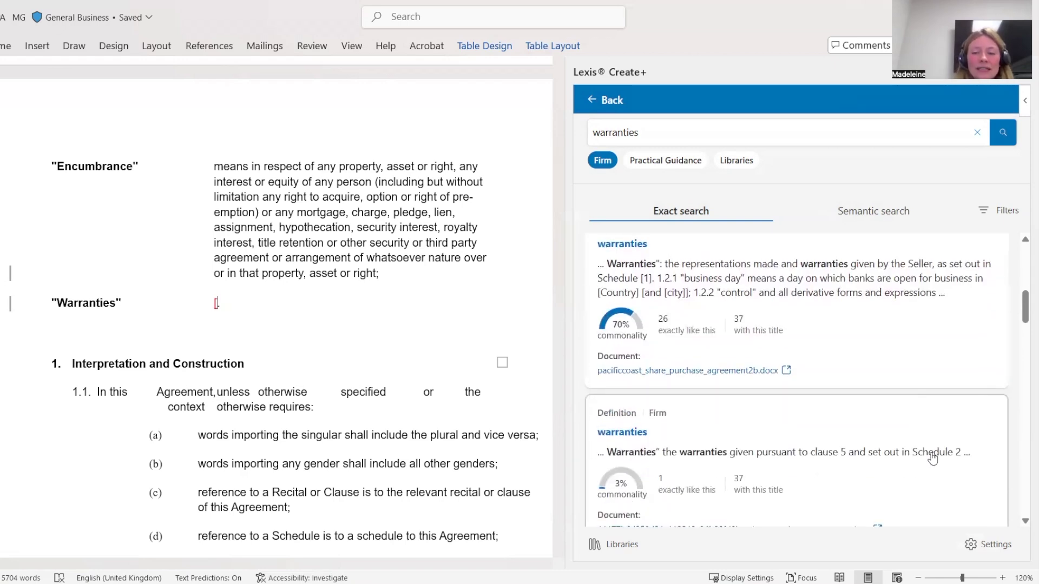
left_click(762, 282)
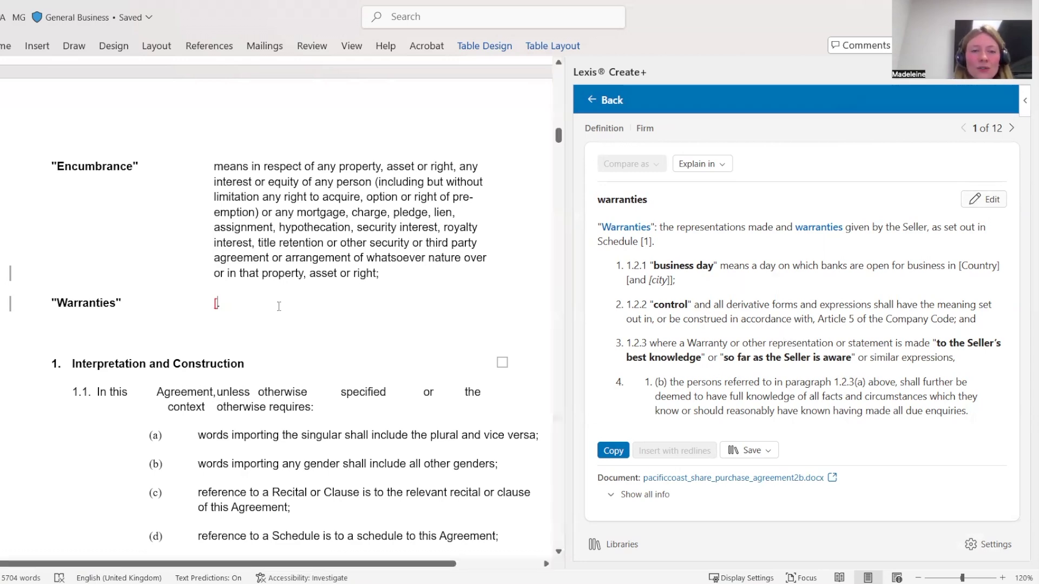
Step: Replace the remaining bracket beside "Warranties" with the opened firm definition, inserted with redlines
double_click(217, 303)
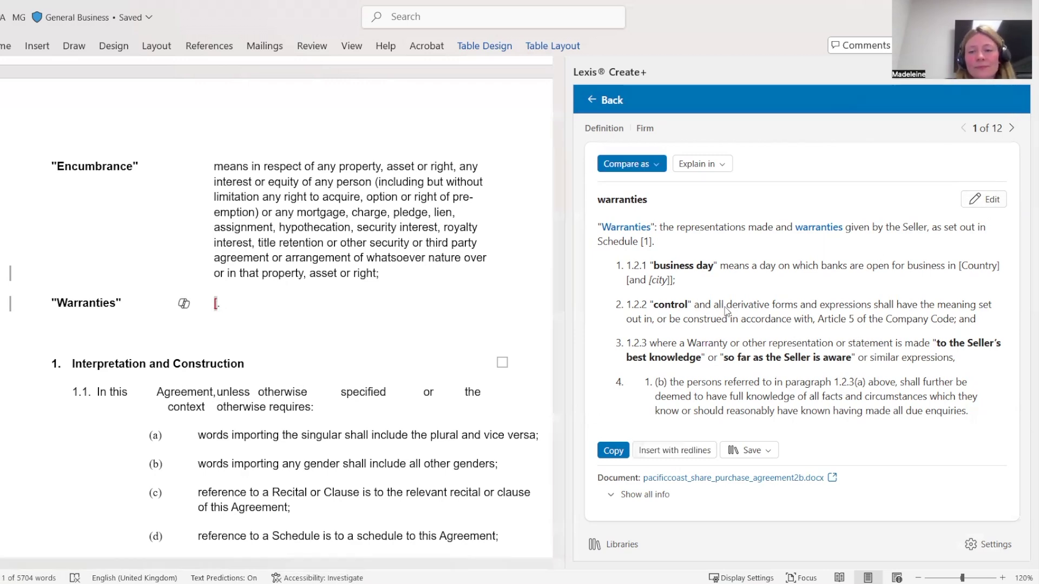
left_click(674, 450)
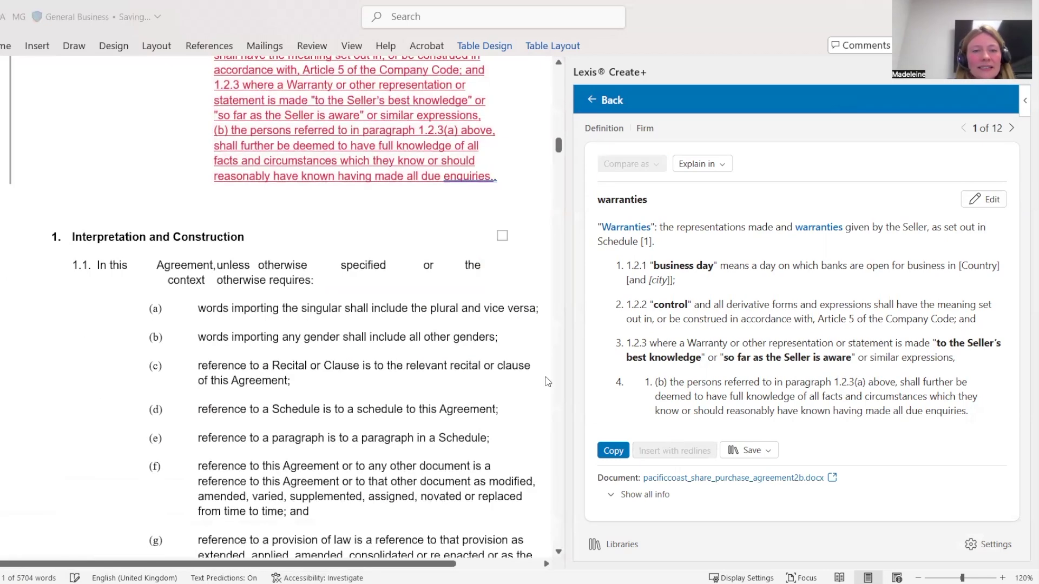
scroll(359, 214, "up", 3)
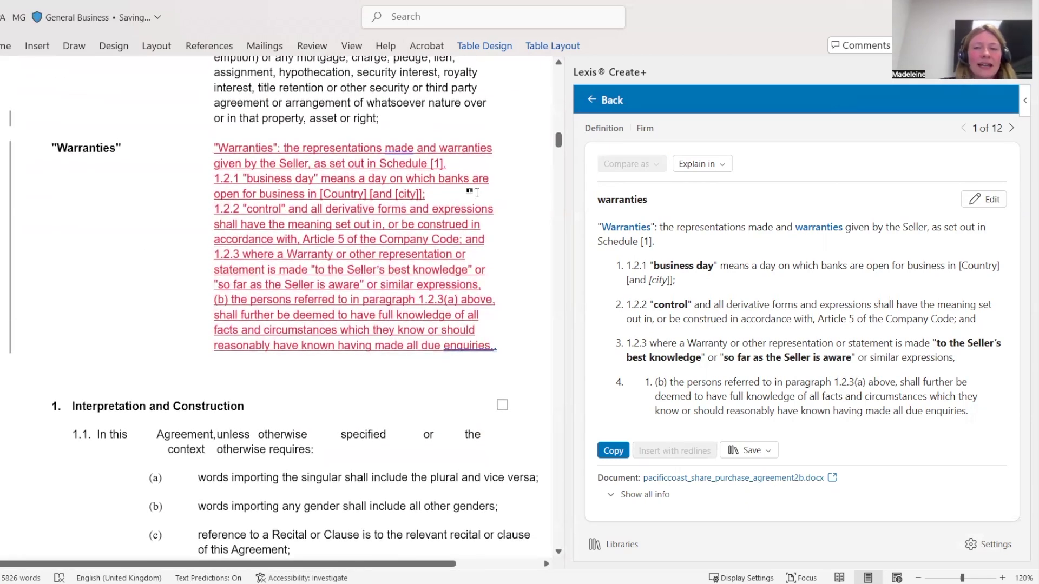
Step: View the "warranties" results in Practical Guidance and Libraries, and return to the start page
left_click(604, 108)
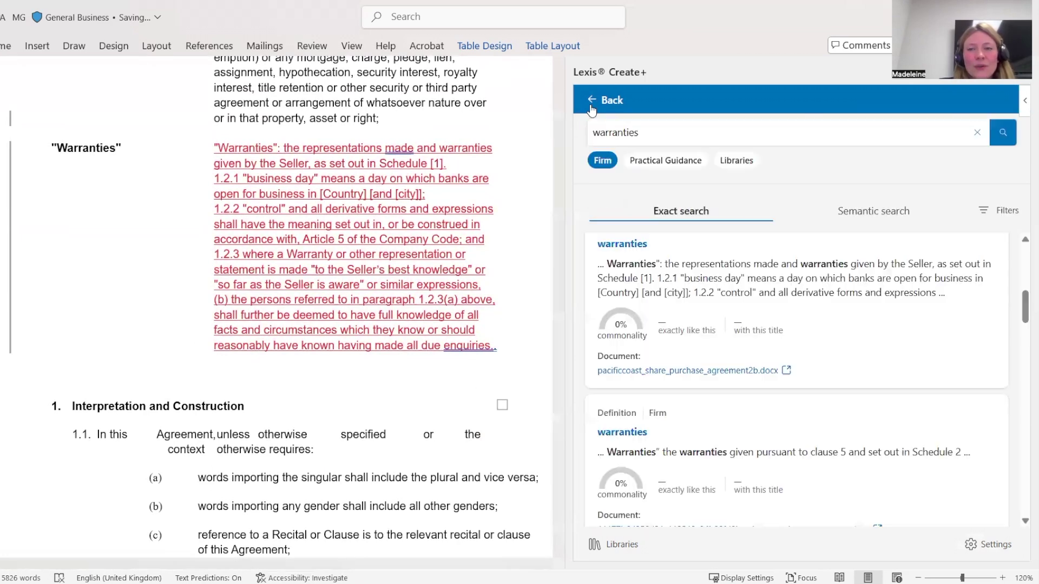
left_click(644, 165)
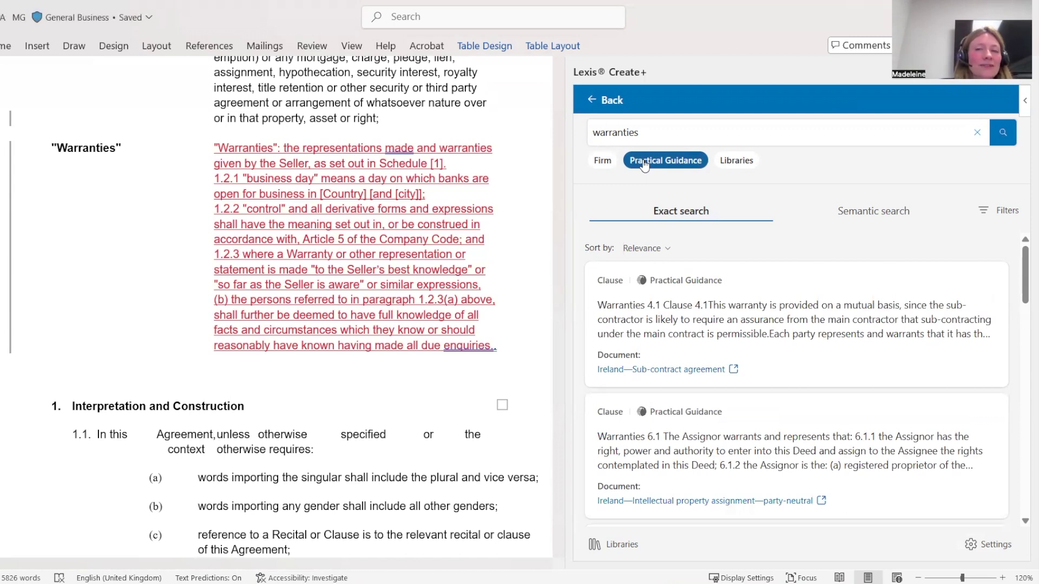
left_click(734, 163)
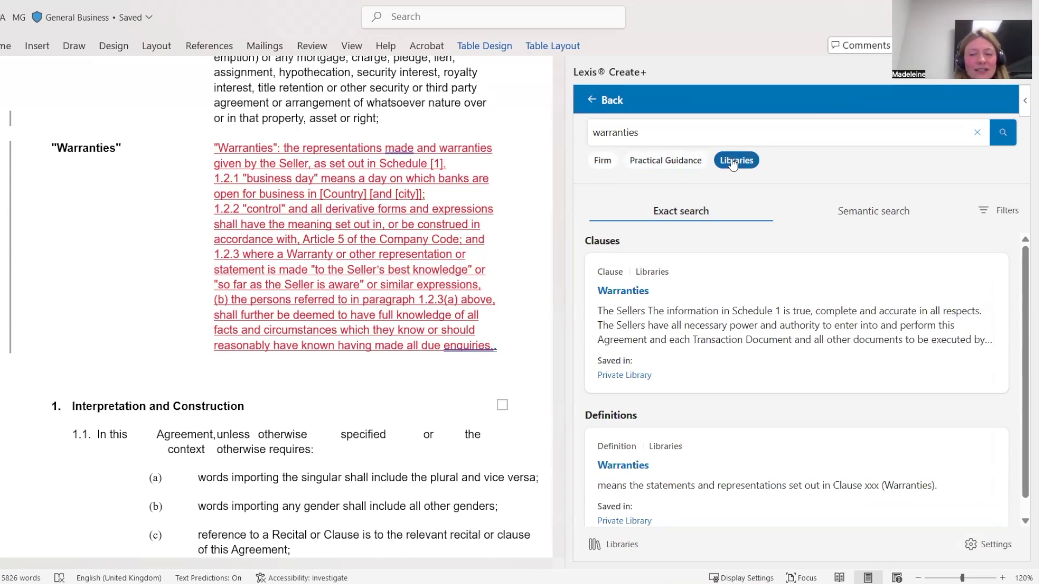
left_click(590, 95)
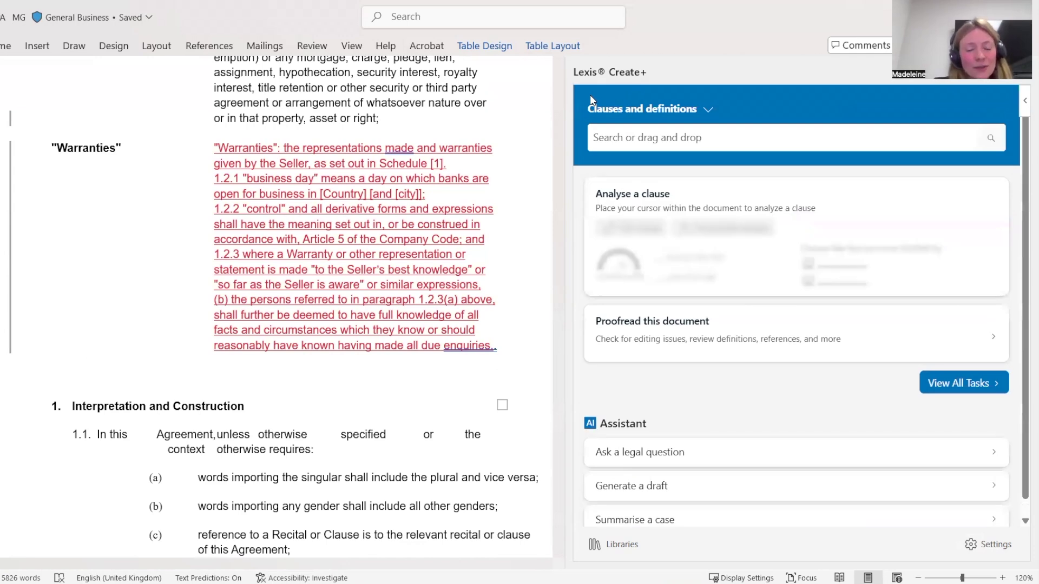
Step: Run the document proofread, examine the first missing-information issue under Incomplete information, and return to the overview
left_click(752, 359)
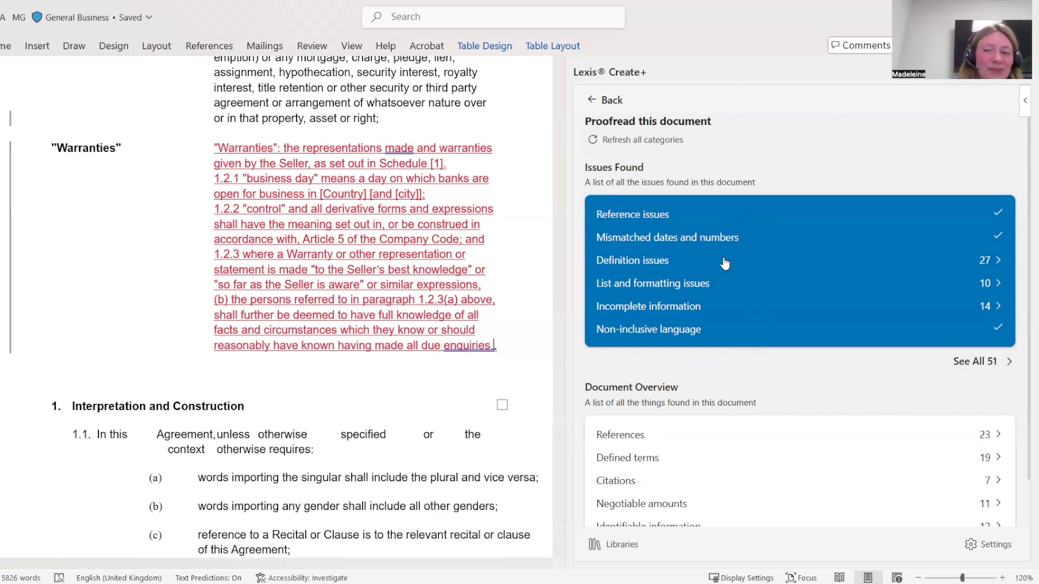
left_click(705, 308)
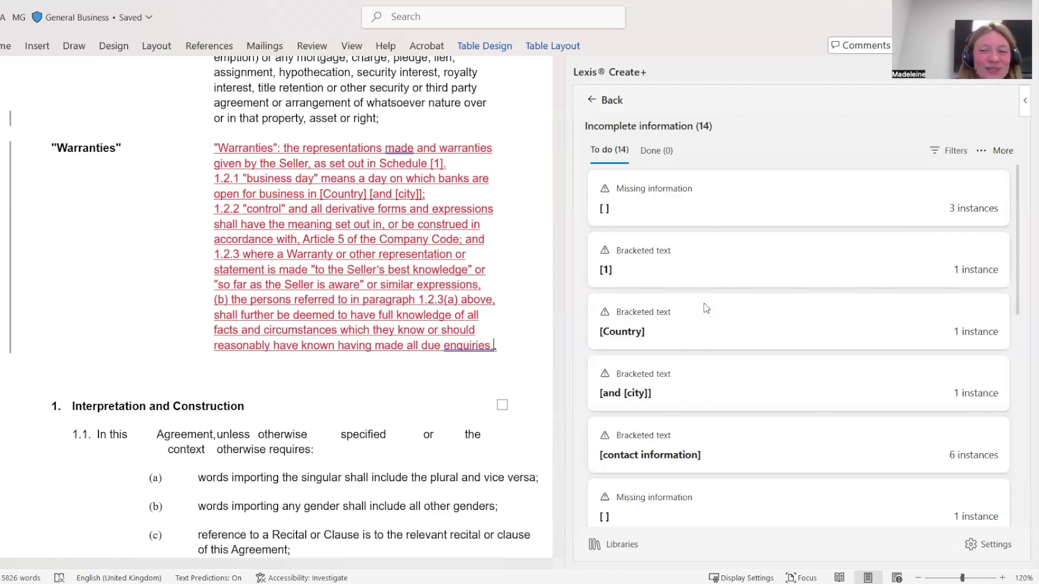
left_click(709, 209)
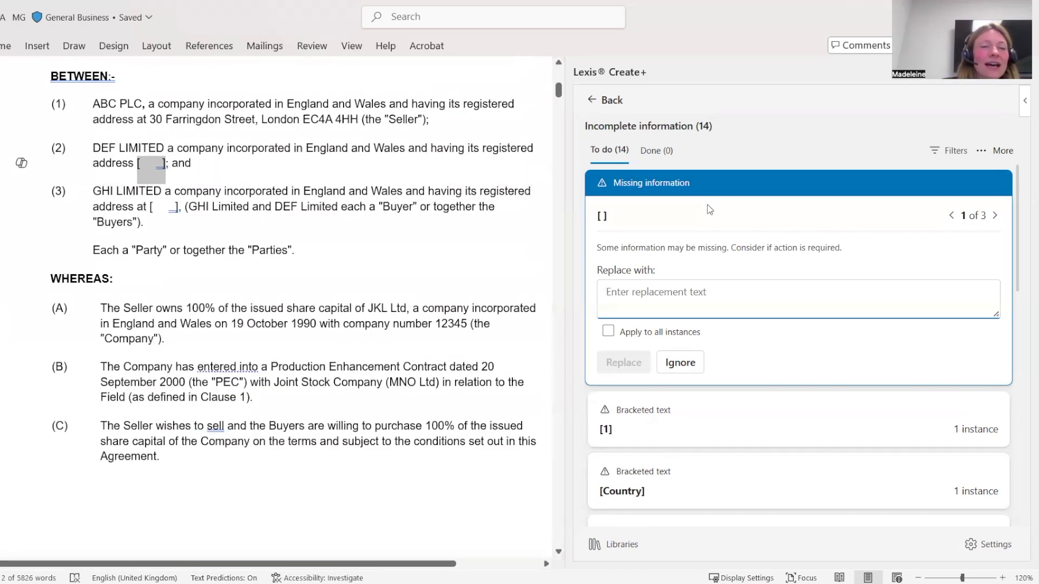
left_click(591, 104)
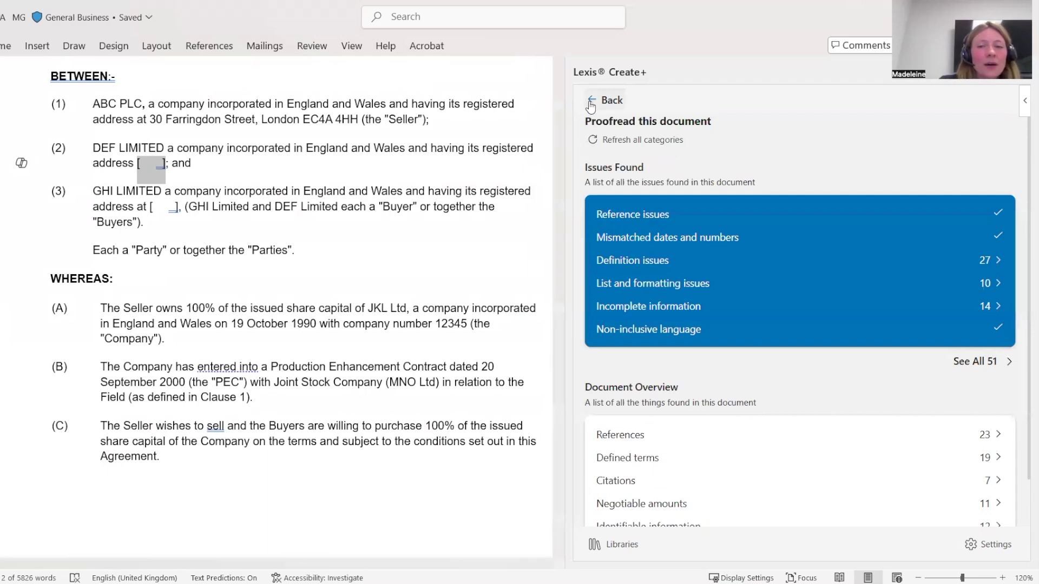
Step: Open the defined terms overview, step through the instances of "Seller" in the agreement, and go to its definition
left_click(657, 459)
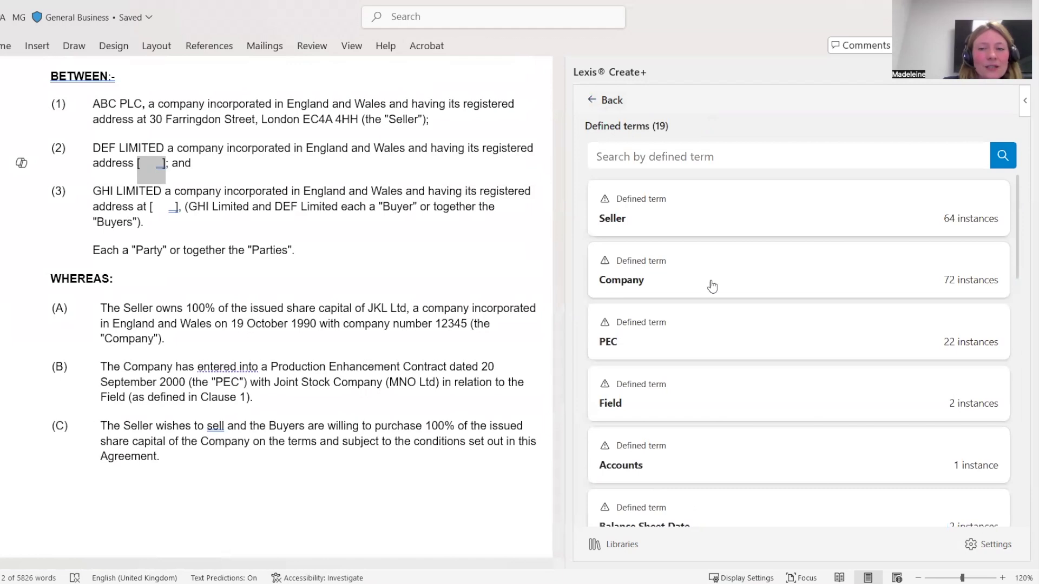
left_click(780, 224)
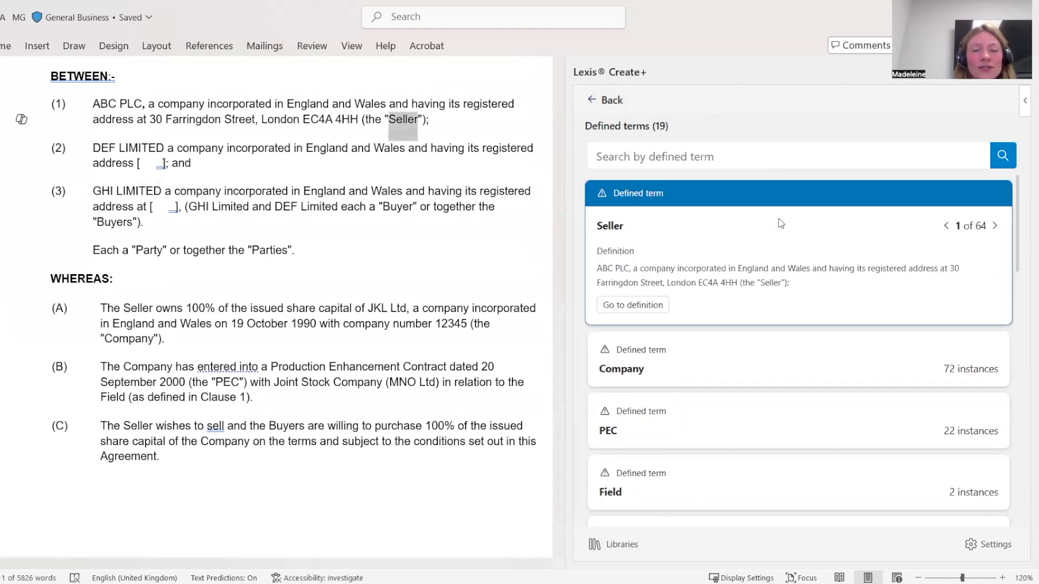
left_click(994, 228)
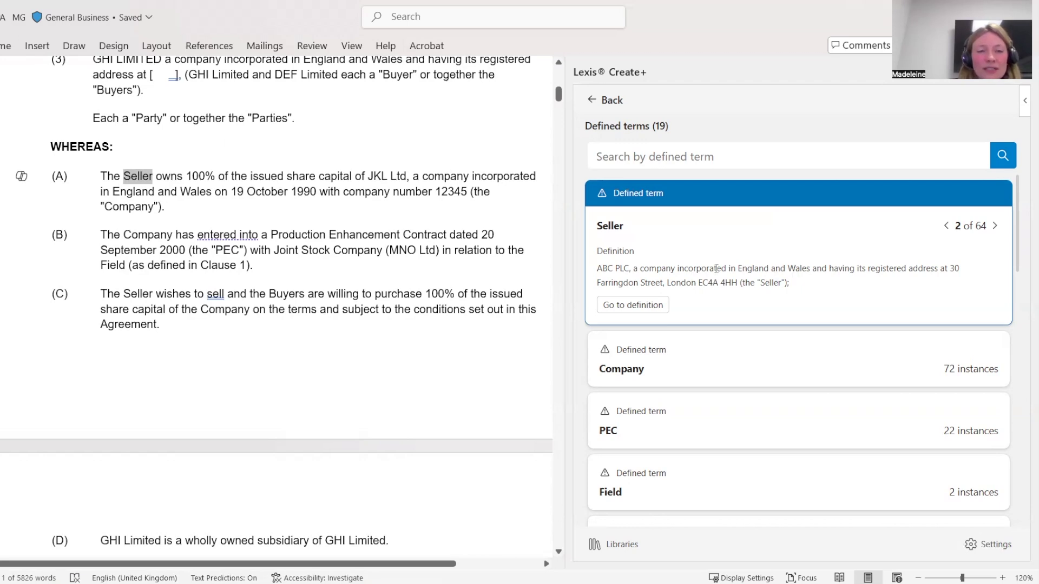
left_click(995, 226)
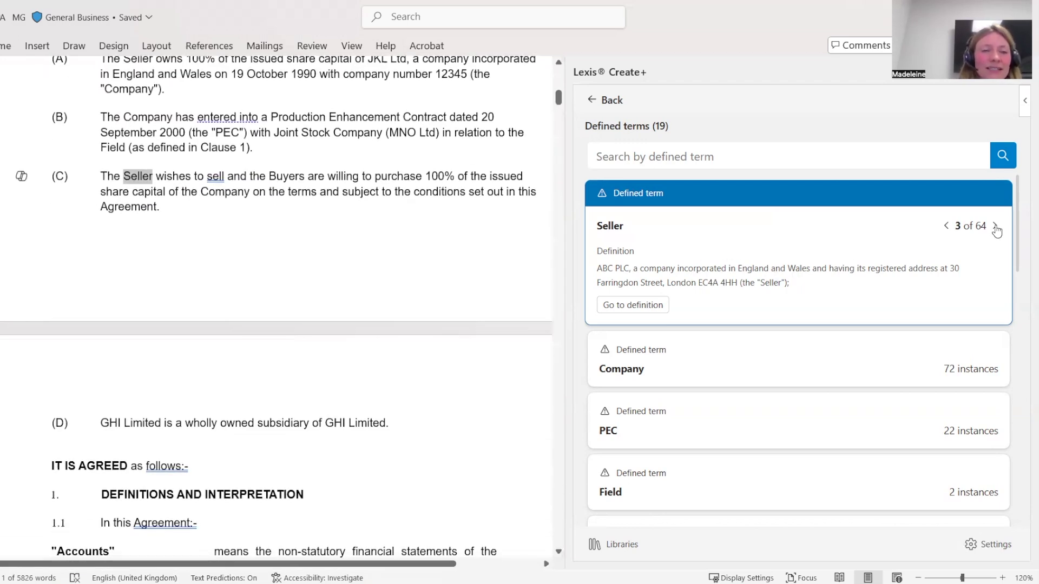
left_click(995, 227)
left_click(996, 226)
left_click(996, 227)
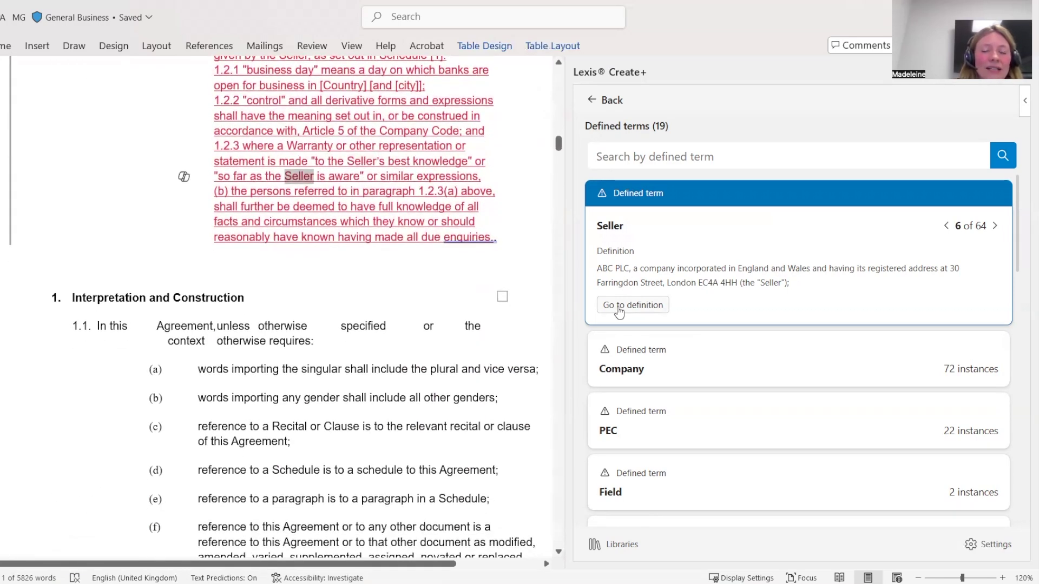
left_click(618, 306)
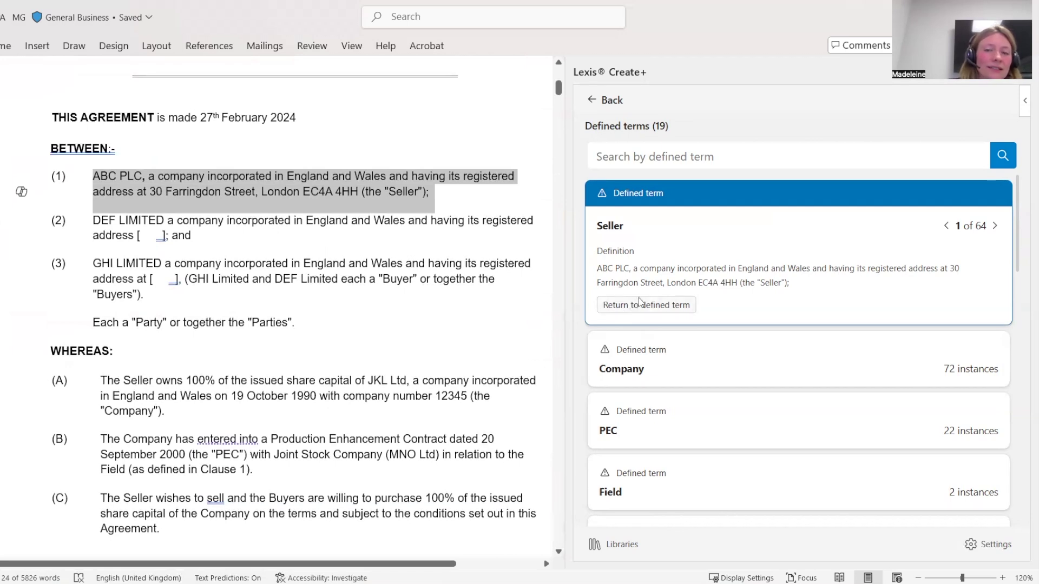
Step: Return from the definition of "Seller" to the previously viewed instance of the term, and go back to the proofreading overview
left_click(636, 306)
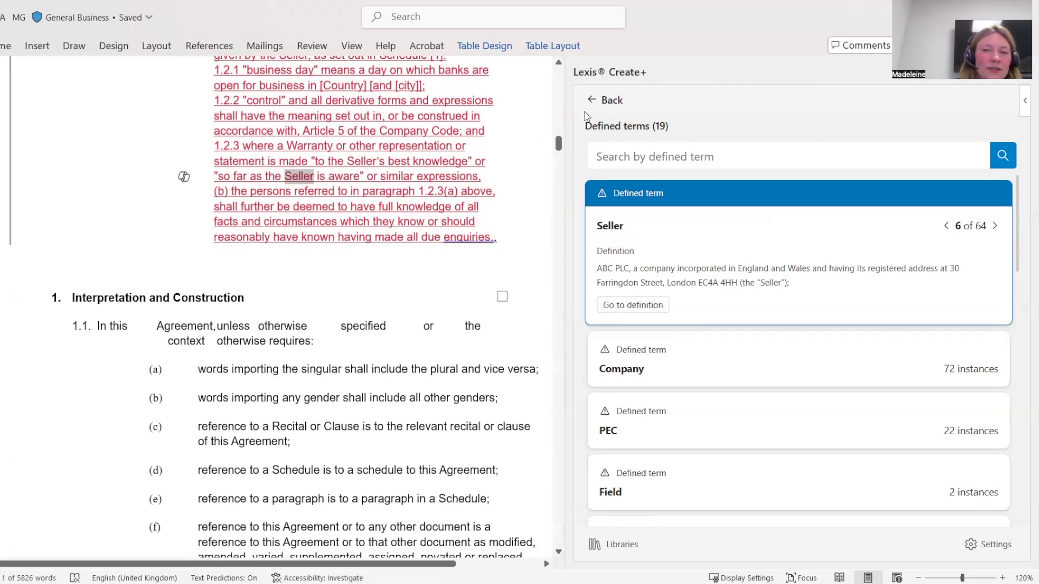
left_click(589, 103)
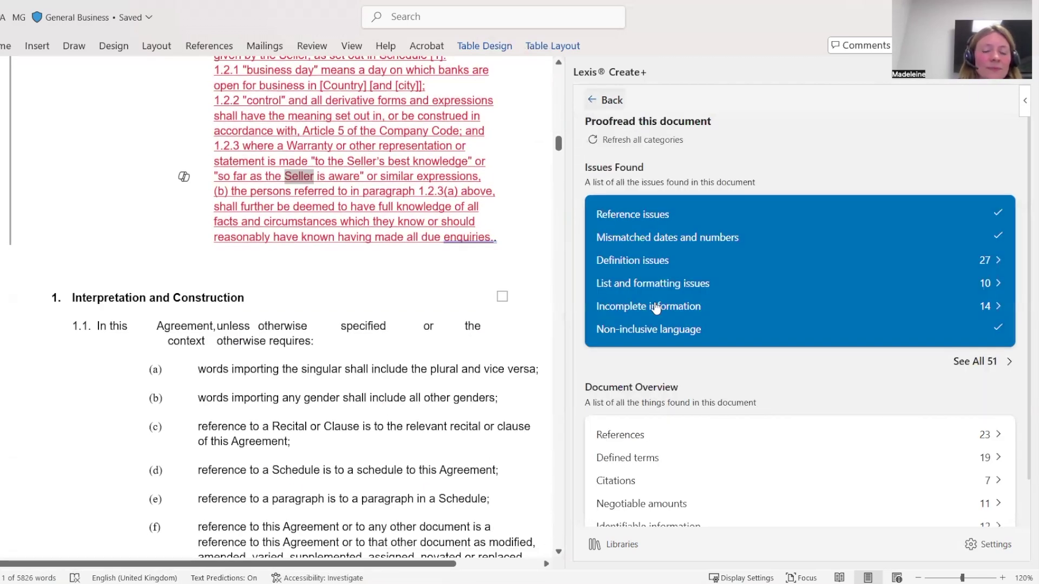
Step: Open the citations overview and locate CA 2006 and the Contracts (Rights of Third Parties) Act 1999 in the agreement
left_click(623, 482)
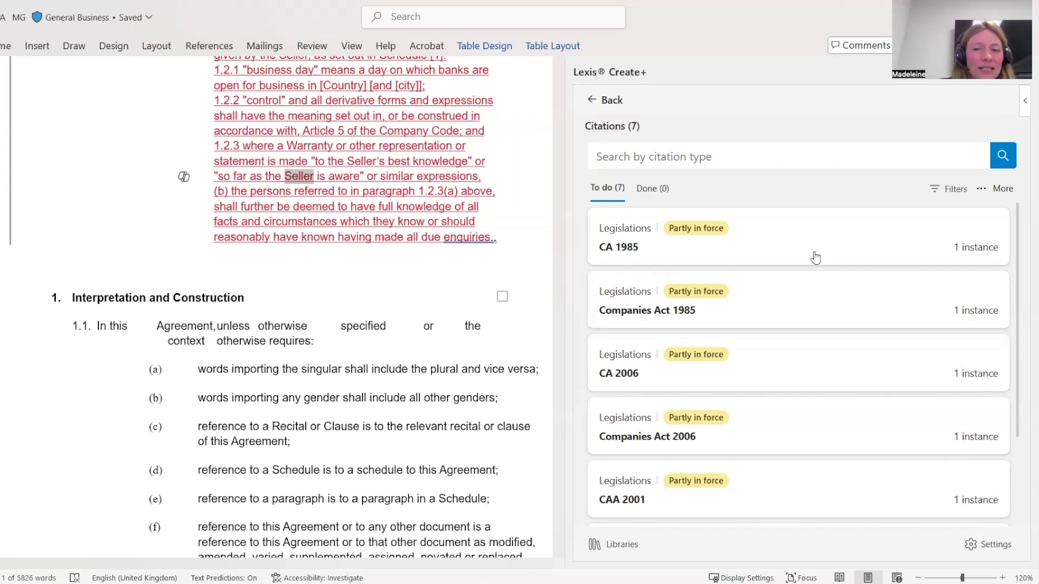
scroll(812, 270, "down", 2)
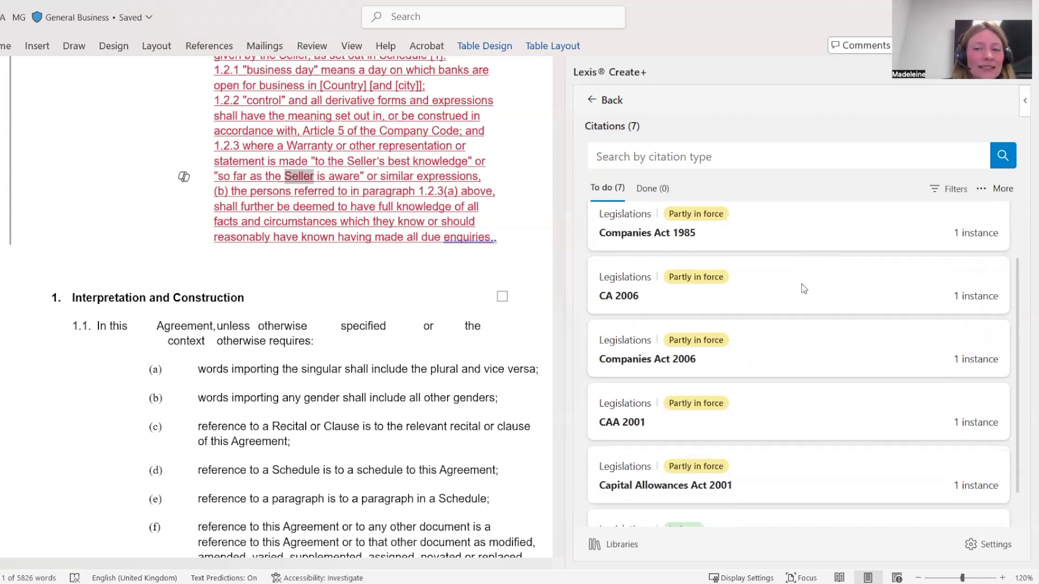
left_click(802, 285)
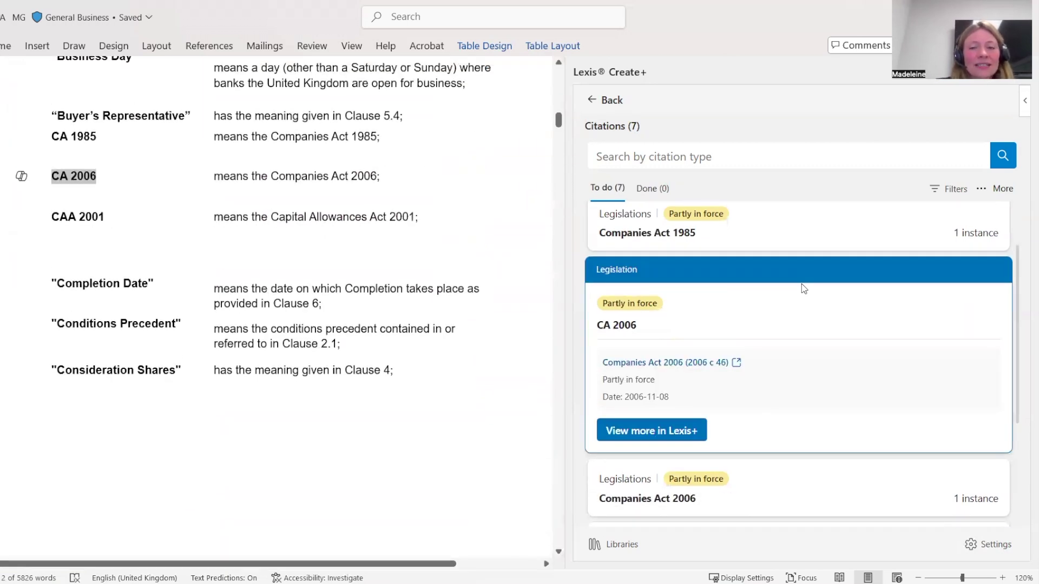
scroll(802, 284, "down", 4)
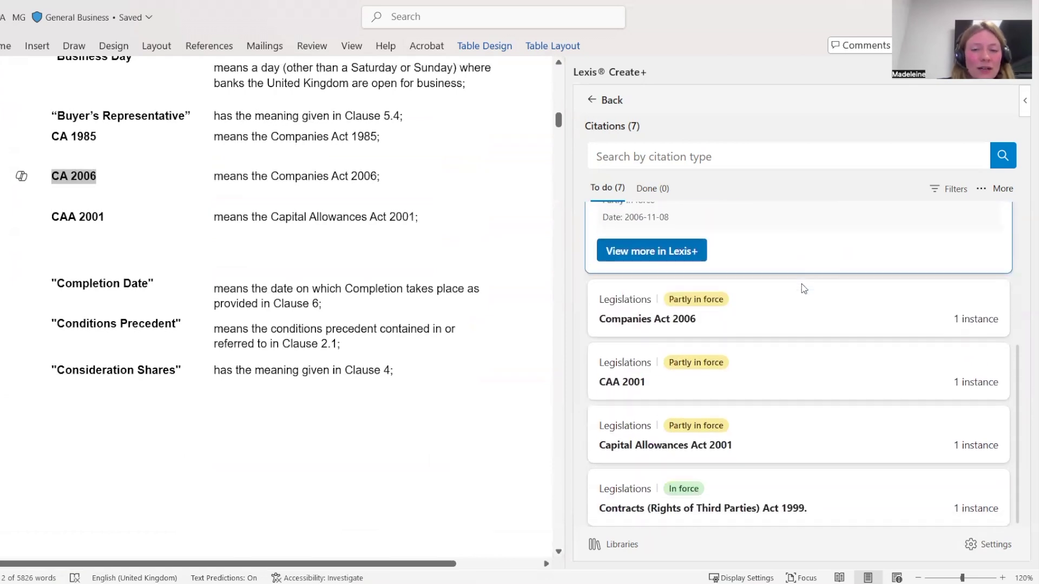
left_click(765, 506)
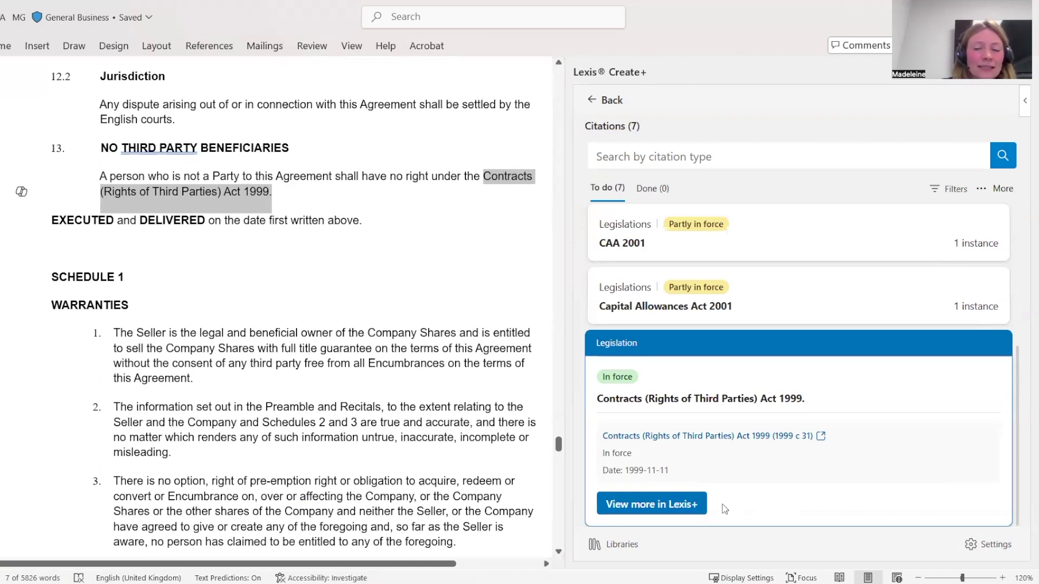
Step: View the Contracts (Rights of Third Parties) Act 1999 in Lexis+, switch back to Word, and exit the proofreading scan
left_click(673, 506)
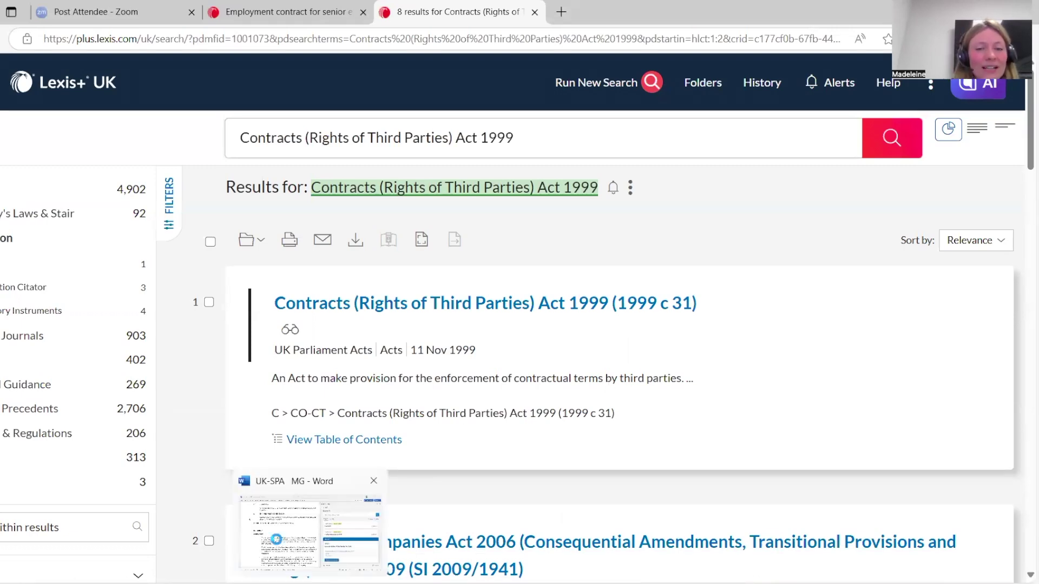
left_click(276, 540)
left_click(592, 101)
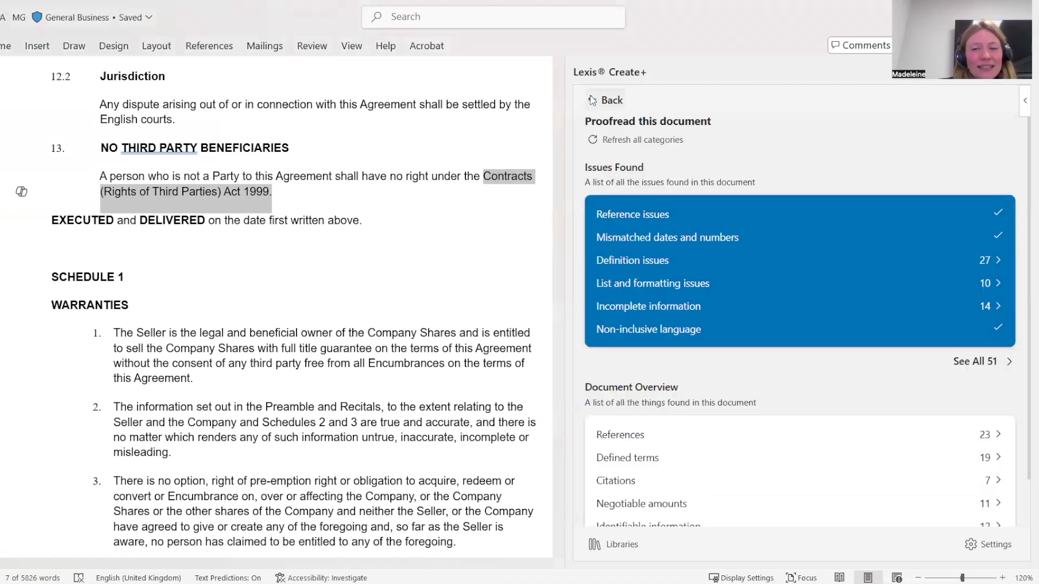
scroll(682, 414, "down", 1)
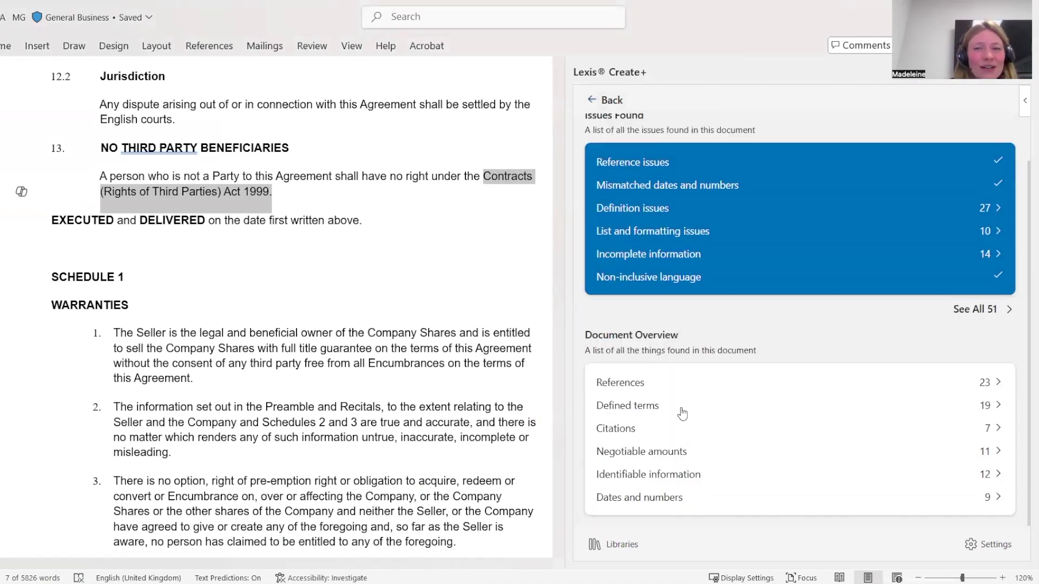
left_click(592, 101)
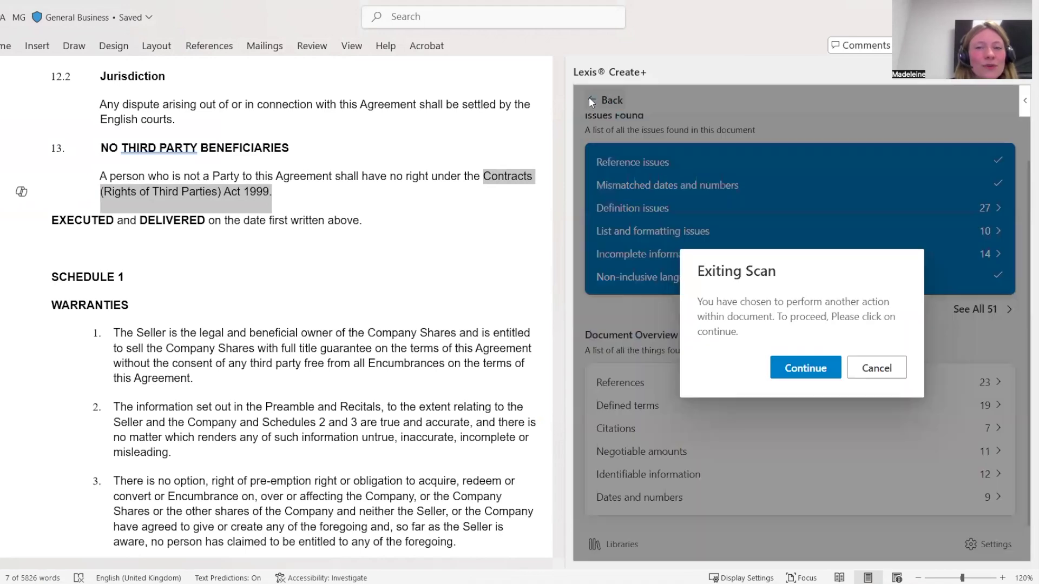
left_click(801, 367)
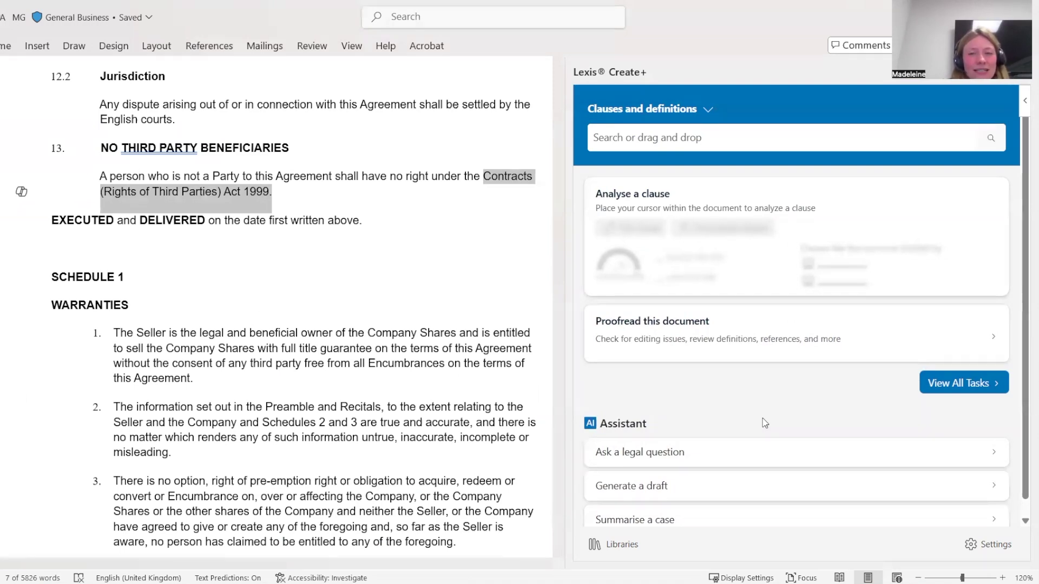
Step: Ask the AI Assistant the legal question "will a share purchase agreement trigger a tupe transfer"
left_click(710, 460)
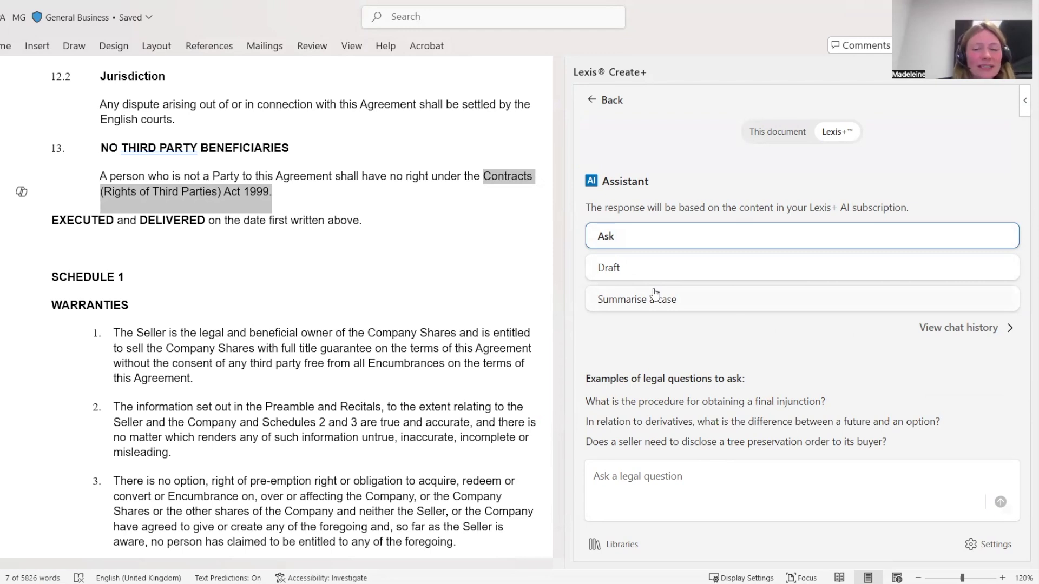
left_click(618, 476)
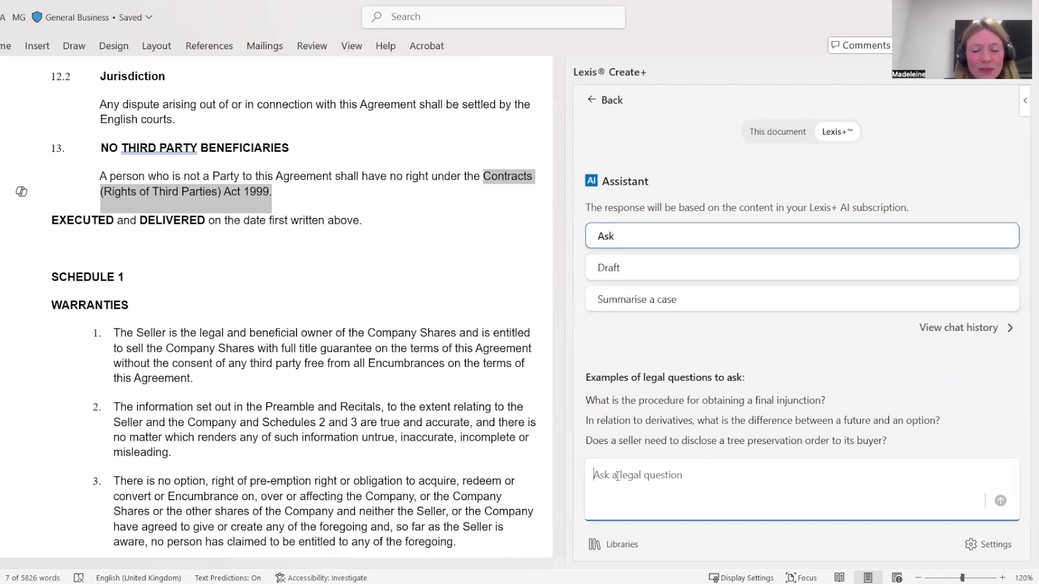
type("will a share purchase agreement trigger a tupe transfer")
key("Return")
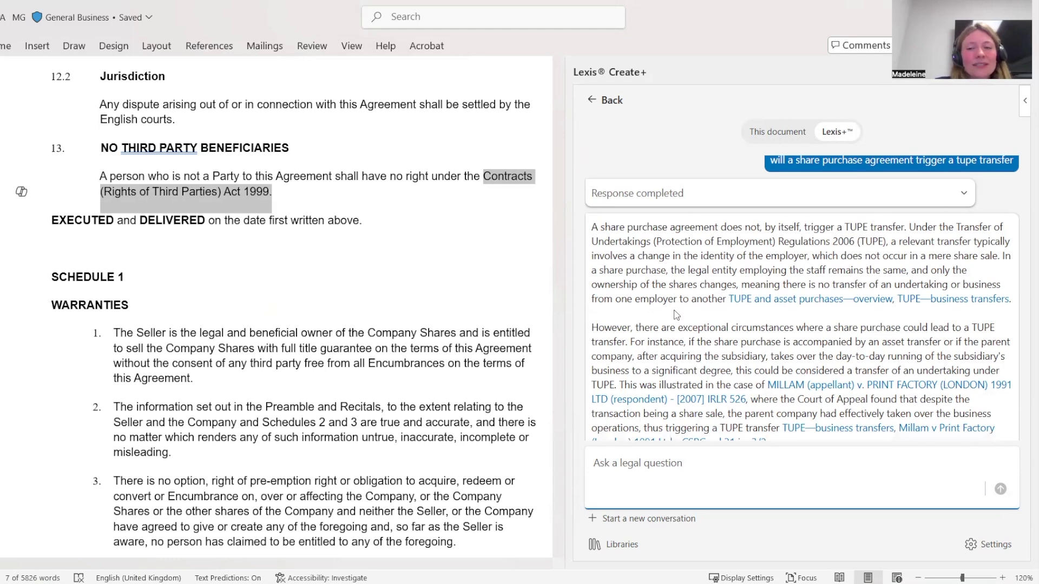
Step: Read the TUPE answer through to its supporting content, and view the related material under Books & Journals
scroll(675, 310, "down", 1)
scroll(675, 310, "down", 1)
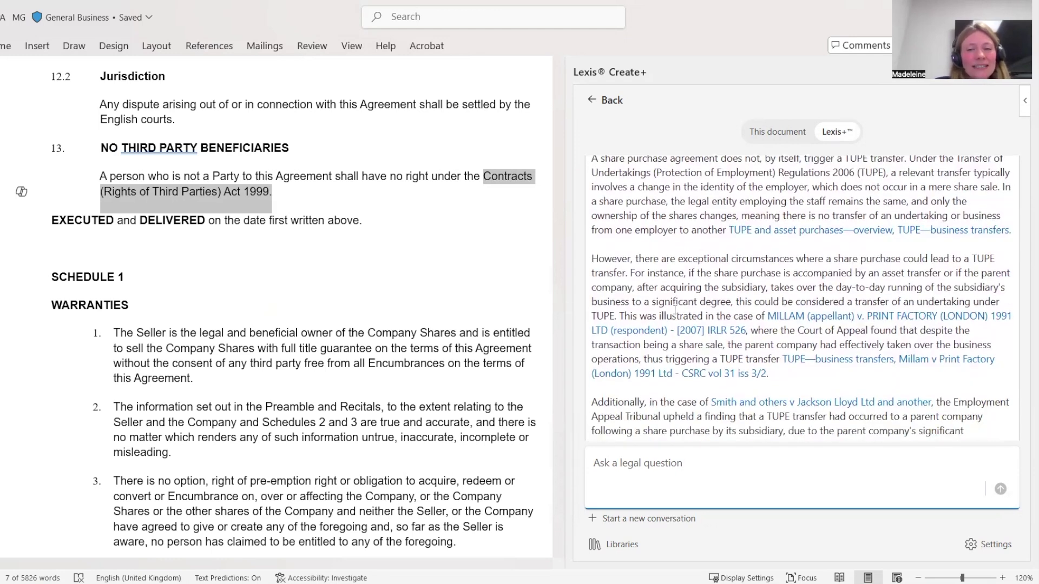
scroll(676, 314, "down", 2)
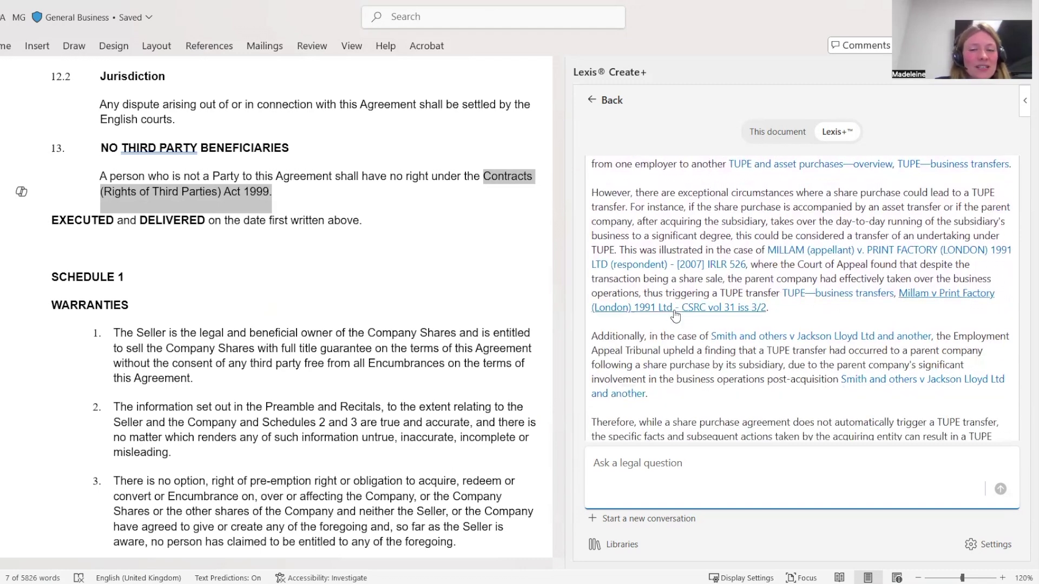
scroll(675, 309, "down", 4)
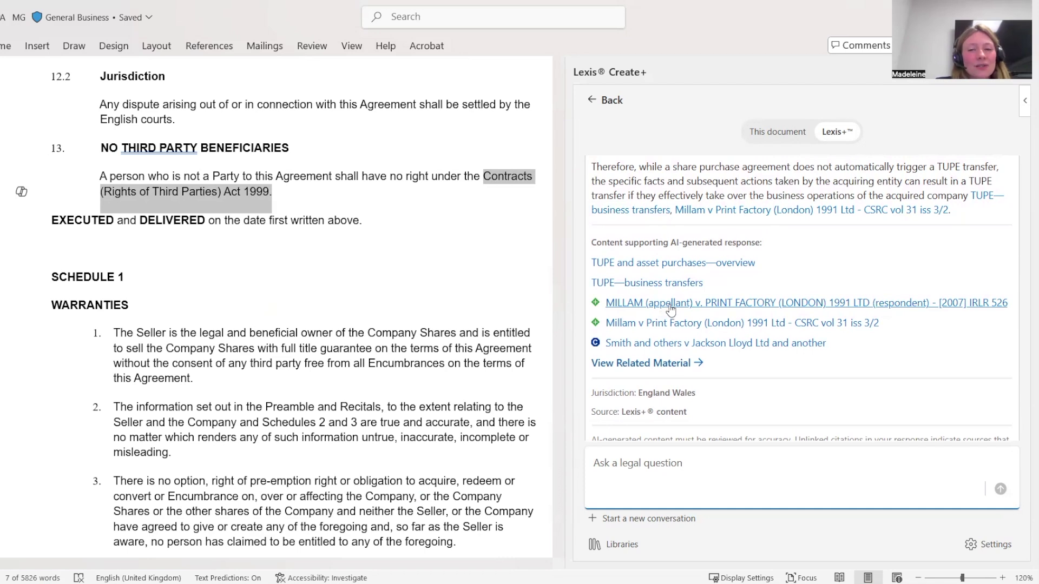
left_click(651, 364)
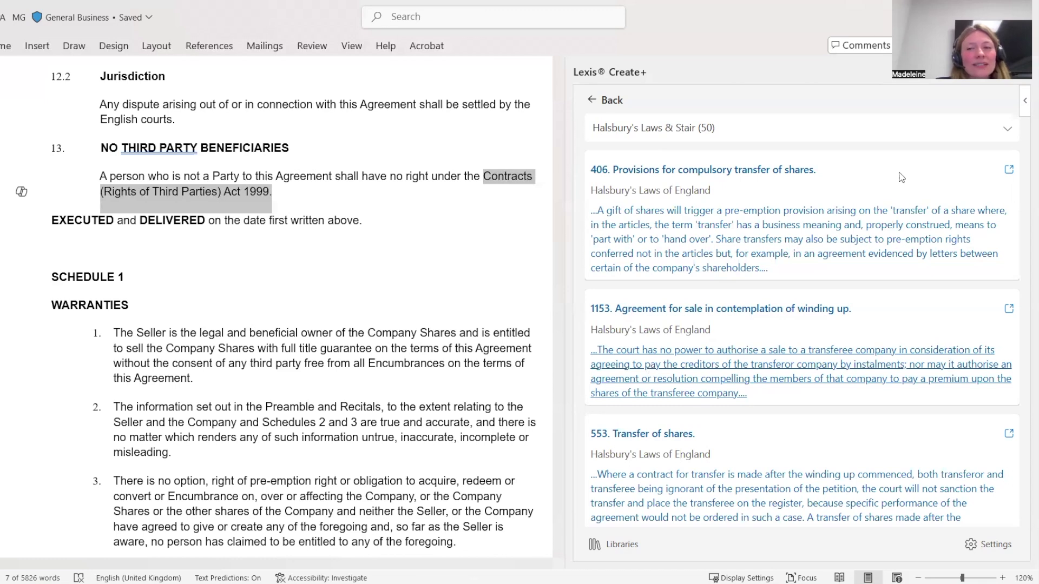
left_click(986, 134)
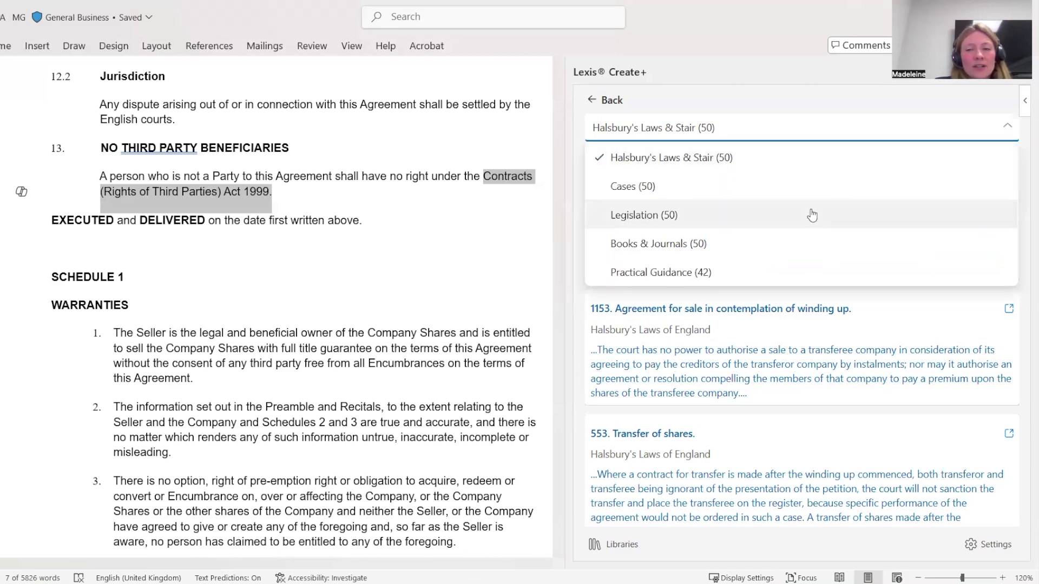
left_click(775, 243)
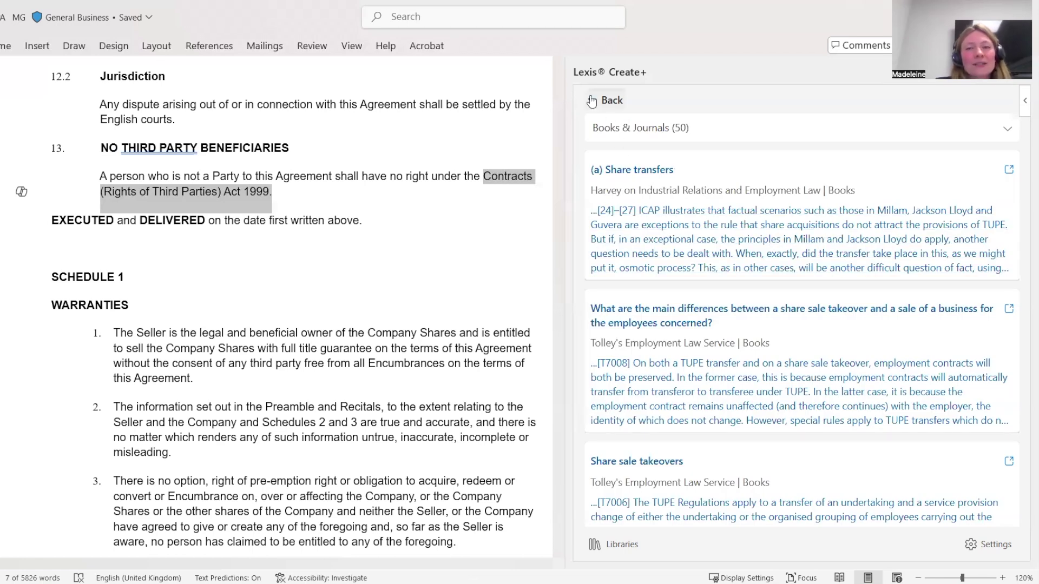
Step: Go back to the TUPE answer, skim through it again, and return to the assistant's start page
left_click(592, 102)
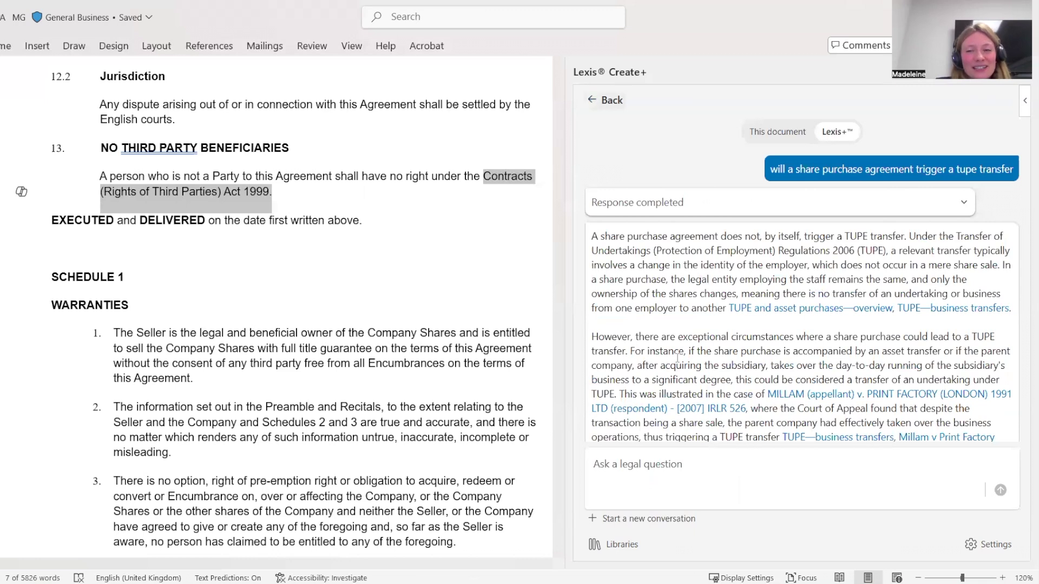
scroll(677, 359, "down", 3)
scroll(677, 359, "down", 2)
scroll(677, 359, "up", 5)
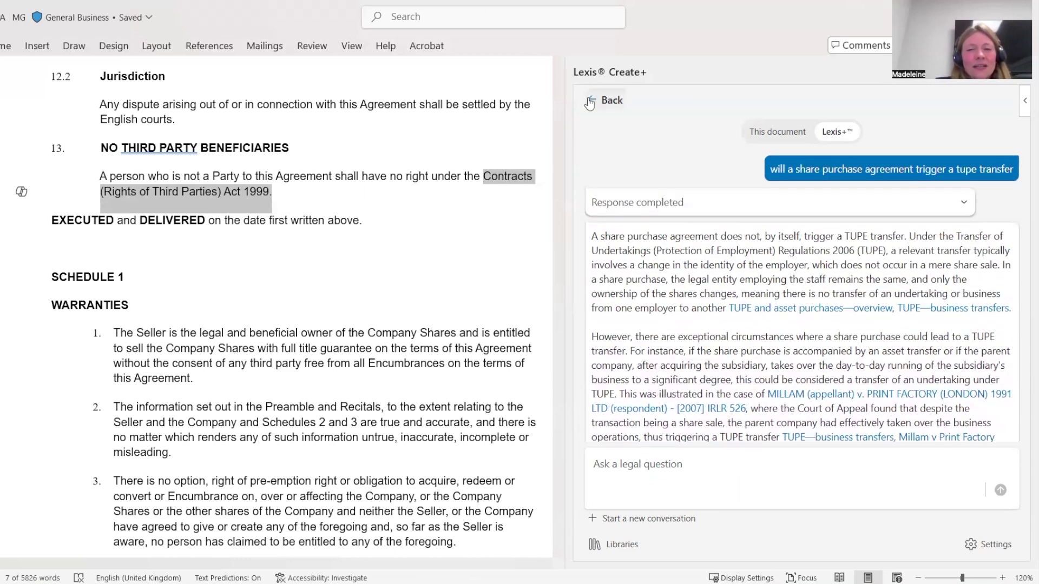
left_click(590, 104)
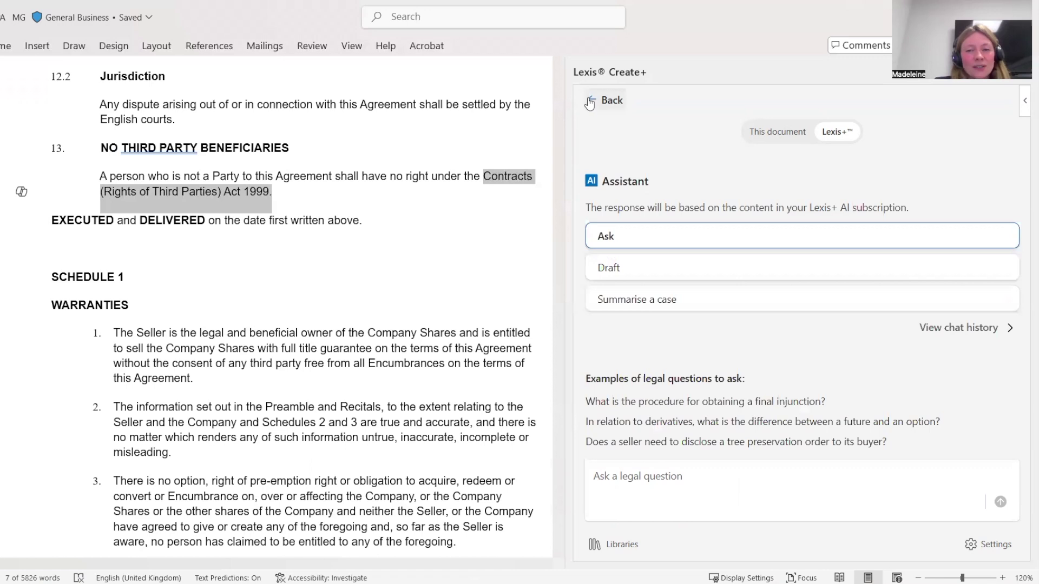
Step: Open the past conversation on a limitation of liability clause from the chat history, read the drafted clause, and return to the assistant's start page
left_click(960, 328)
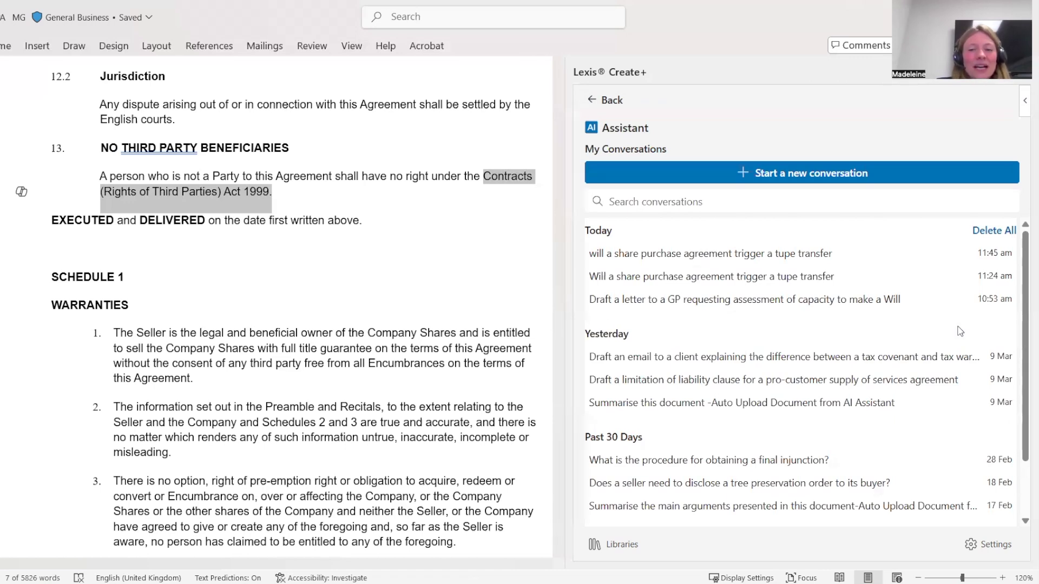
left_click(806, 381)
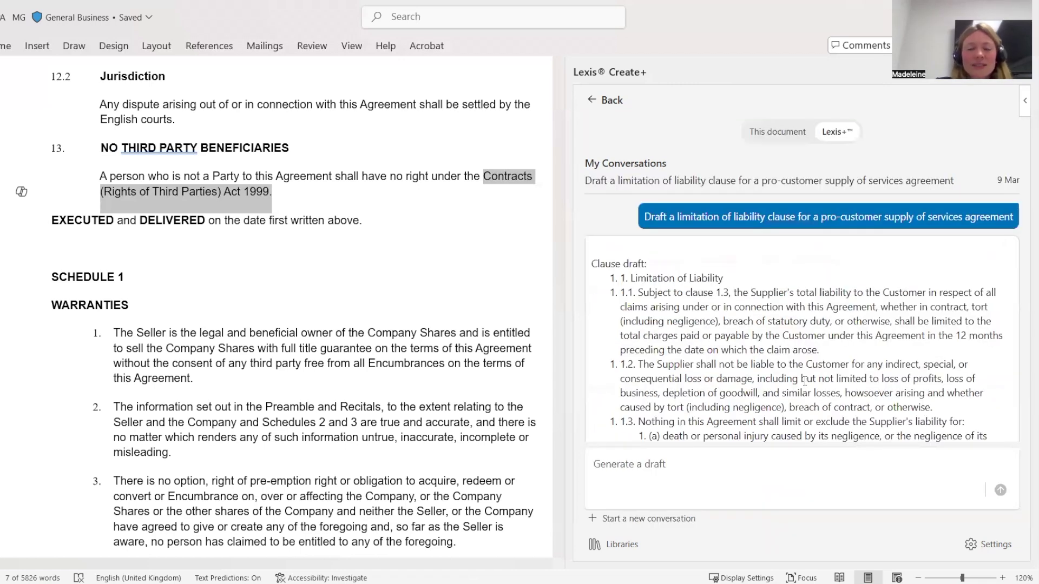
scroll(806, 381, "down", 1)
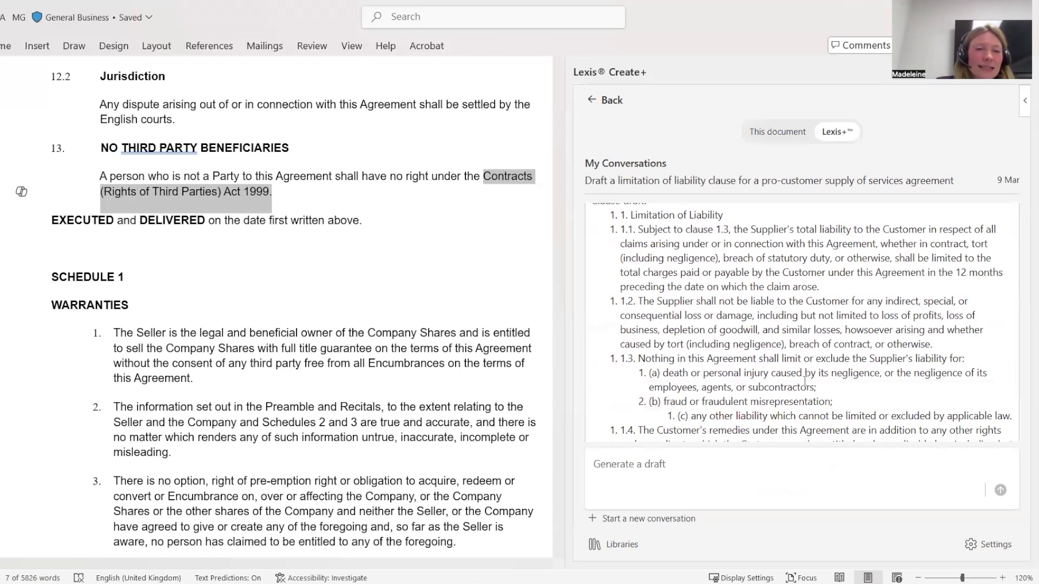
scroll(805, 381, "down", 3)
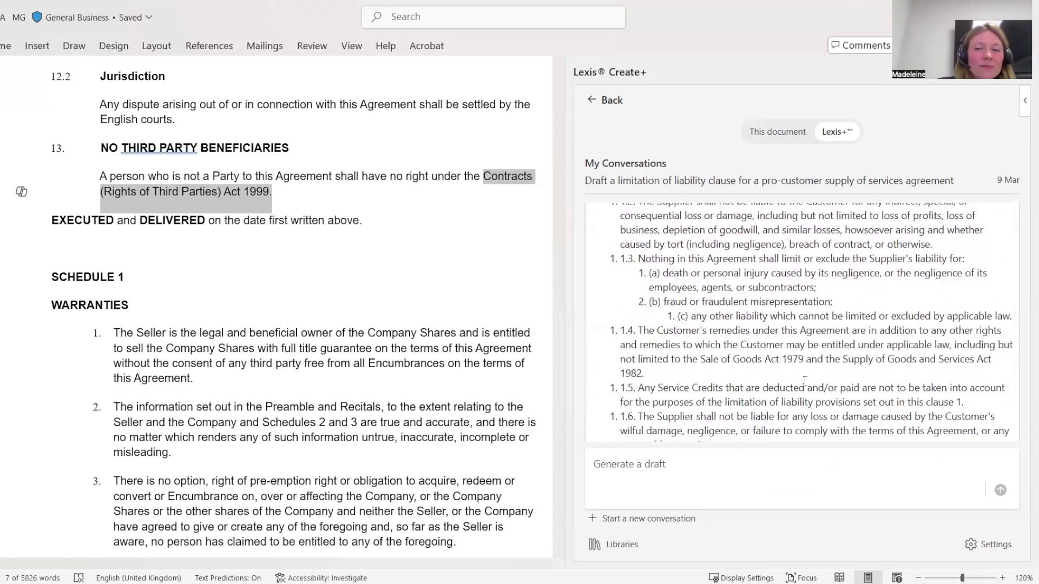
scroll(805, 383, "up", 1)
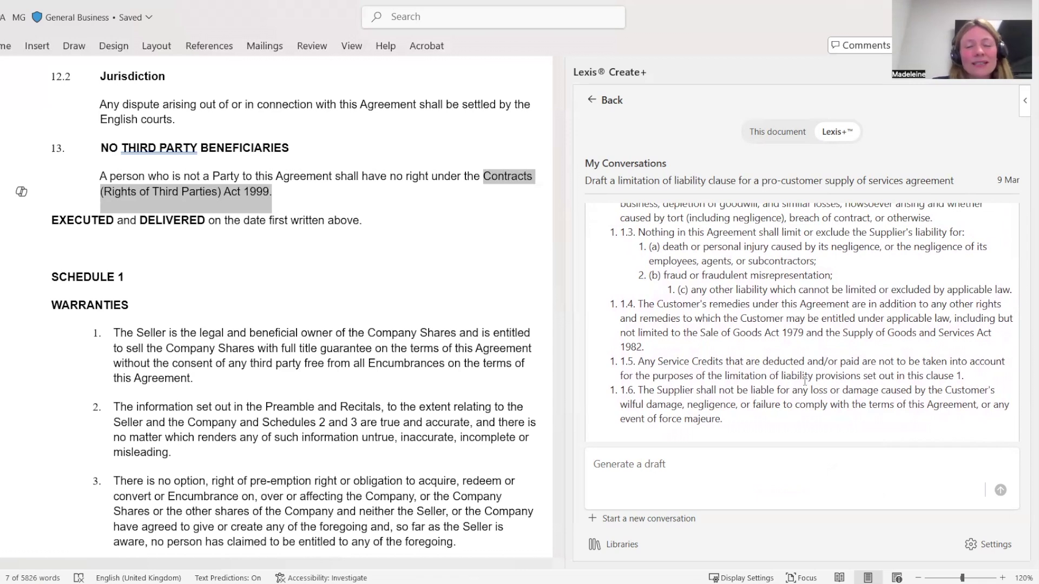
left_click(590, 105)
left_click(590, 105)
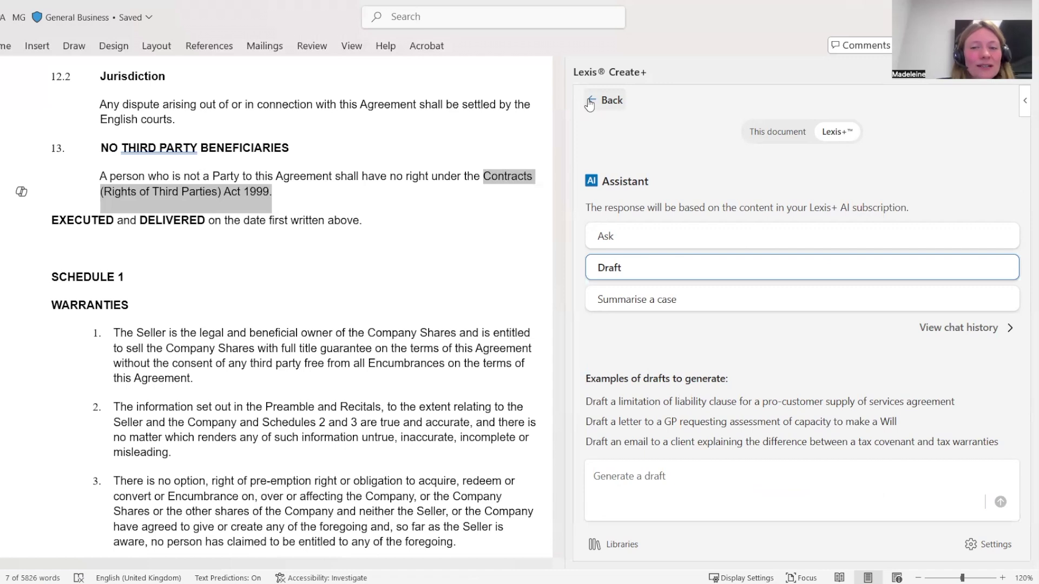
Step: Generate a draft from the example request for a client email explaining the difference between a tax covenant and tax warranties
left_click(735, 442)
left_click(1000, 503)
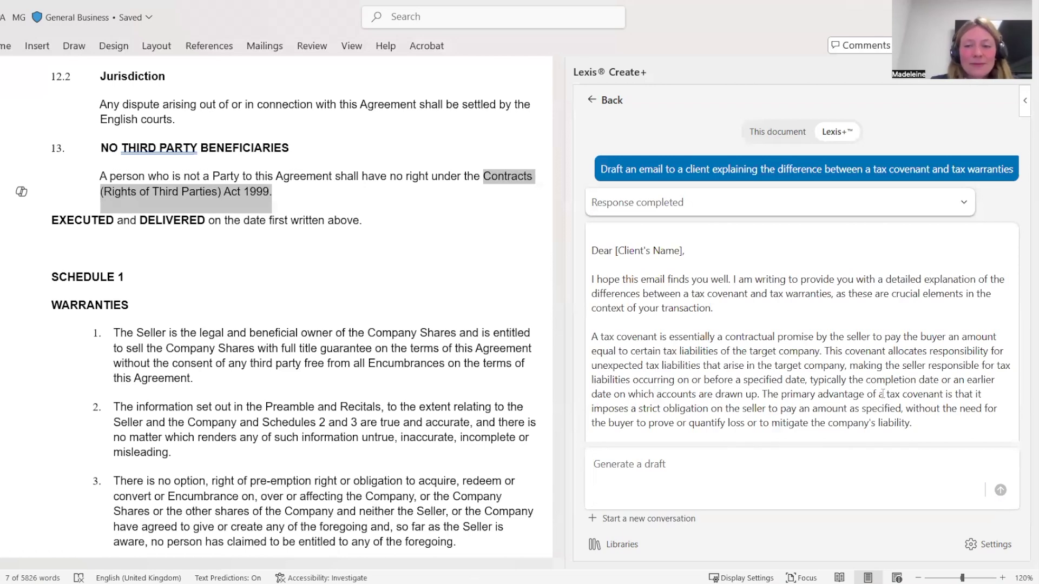
Step: Review the generated client email and its supporting content, and return to the Lexis Create+ start page
scroll(883, 394, "down", 1)
scroll(883, 393, "down", 6)
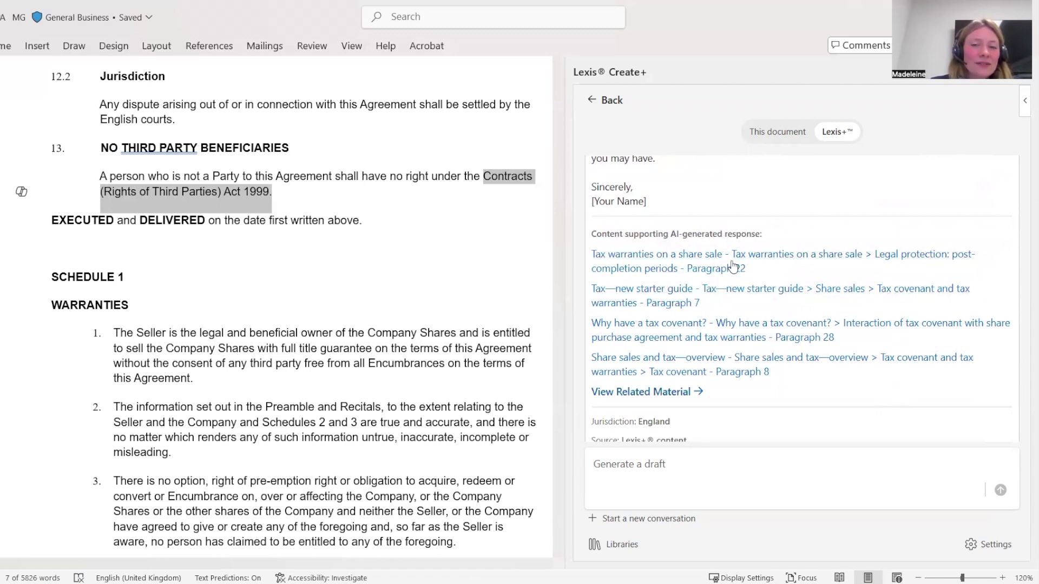
scroll(784, 263, "down", 2)
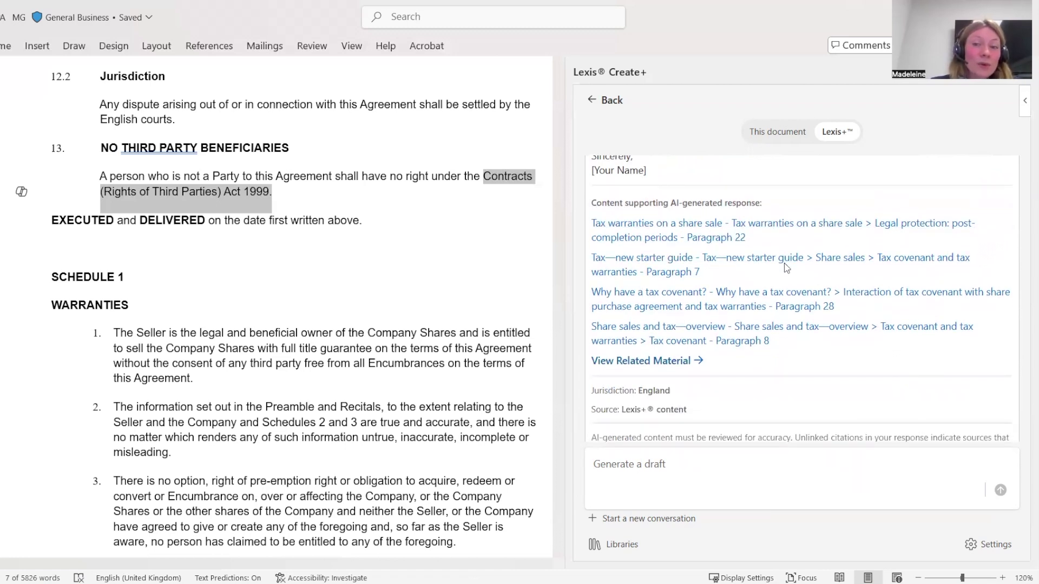
scroll(784, 266, "down", 1)
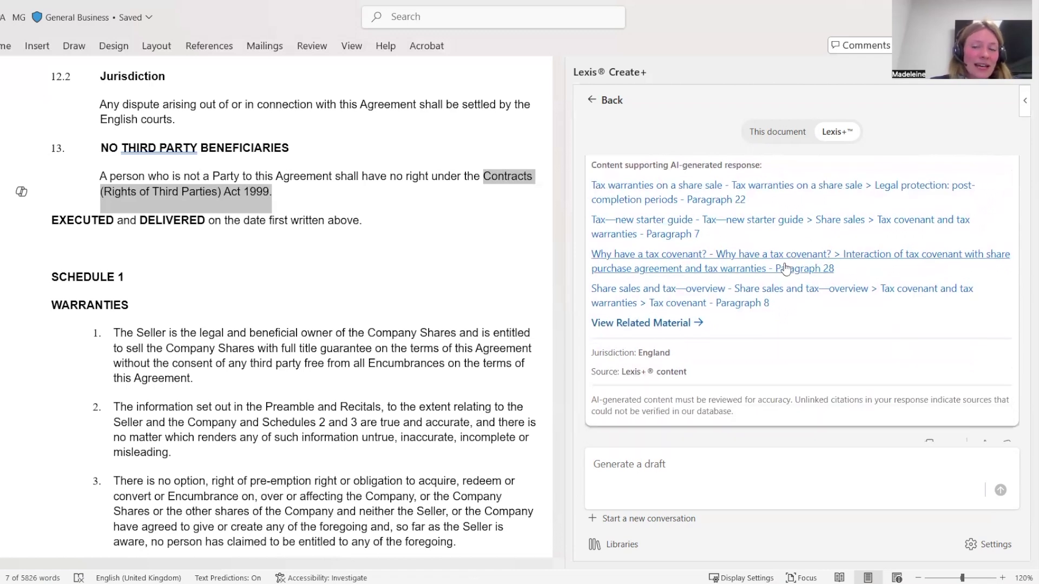
scroll(785, 267, "down", 1)
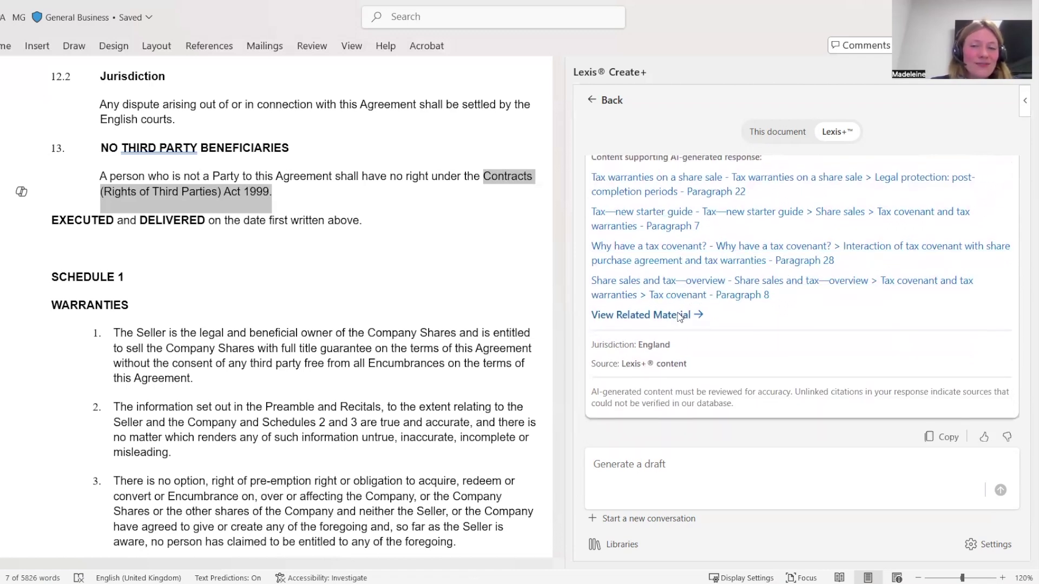
scroll(829, 224, "up", 3)
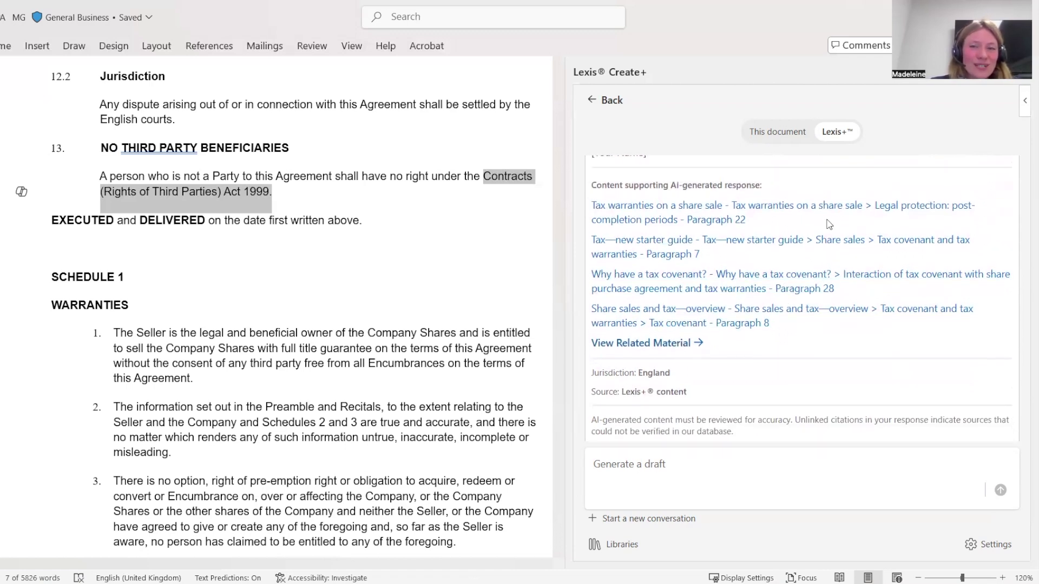
left_click(596, 108)
left_click(595, 107)
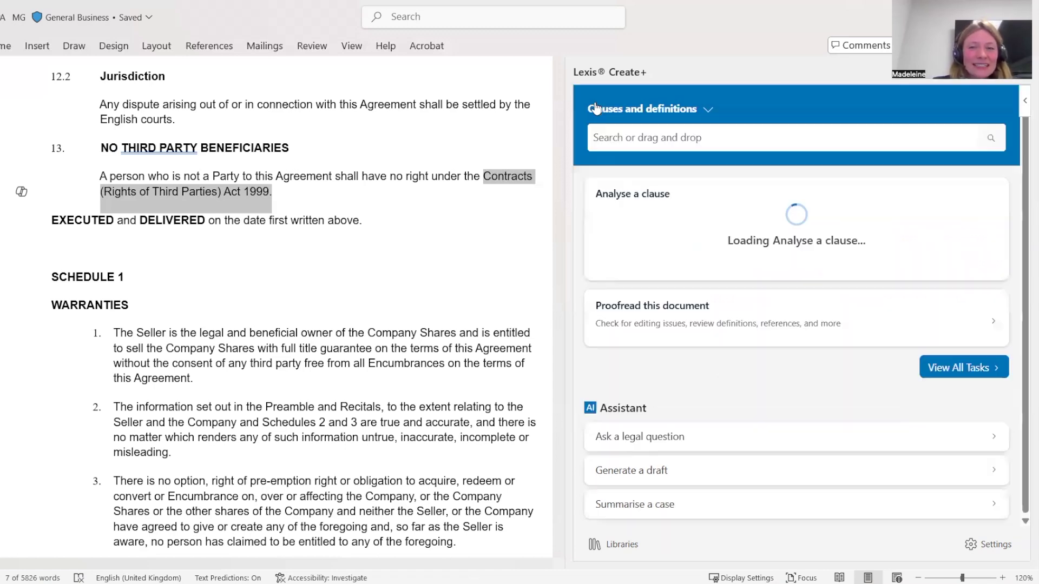